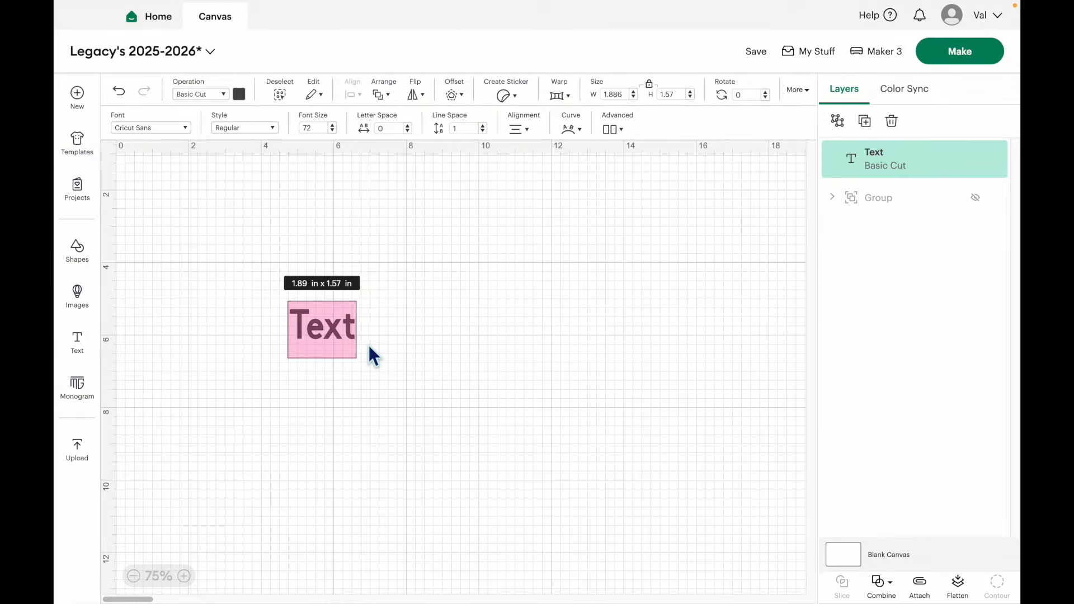
Create three separate text objects reading "Let's", "Shine" and "in year NINE!".
type("Let's")
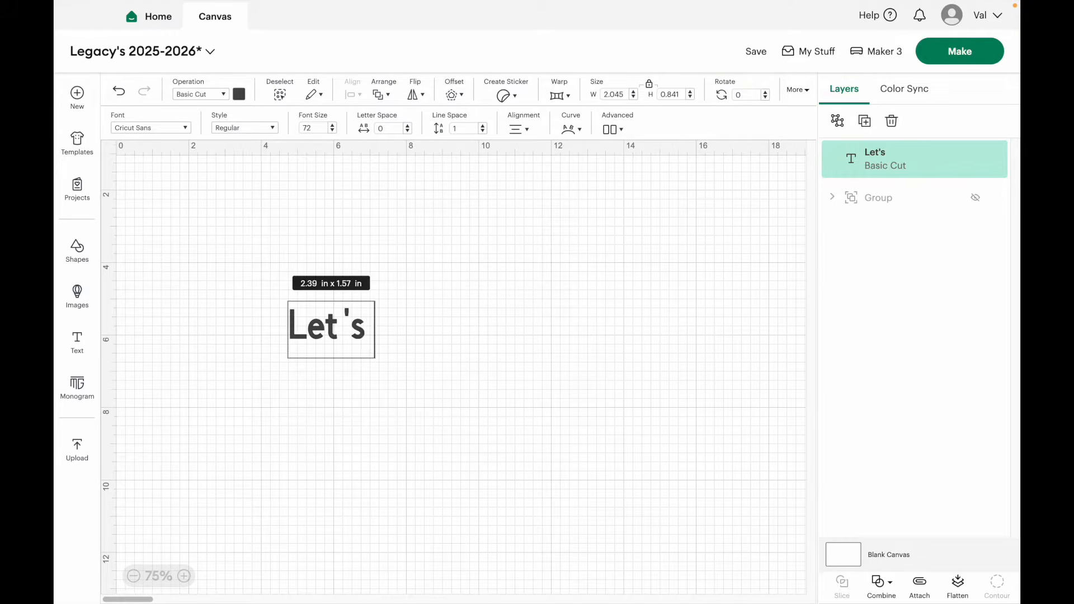
key("BackSpace")
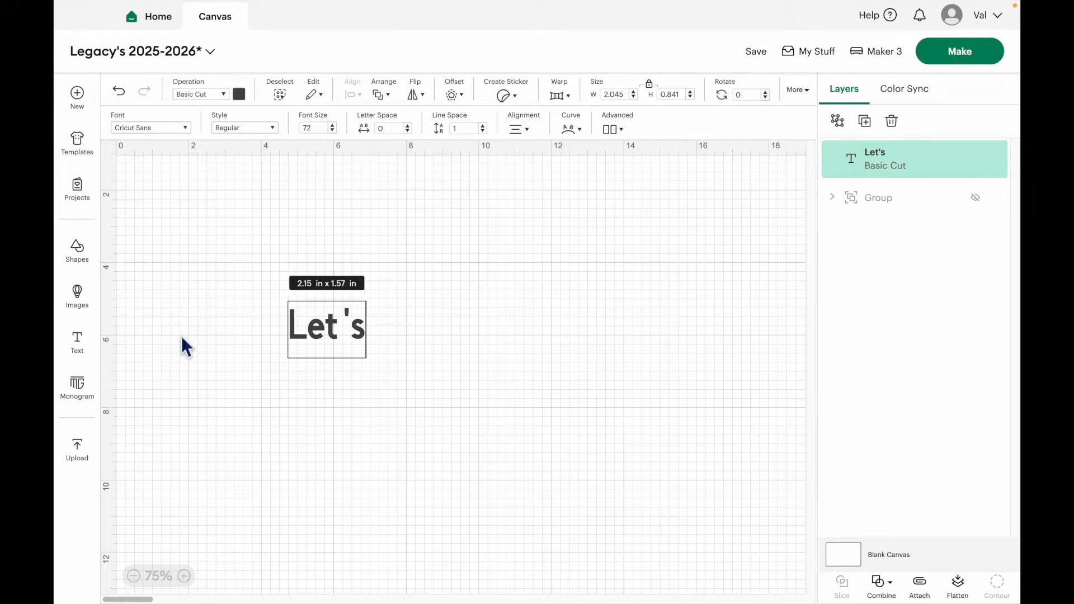
left_click(86, 352)
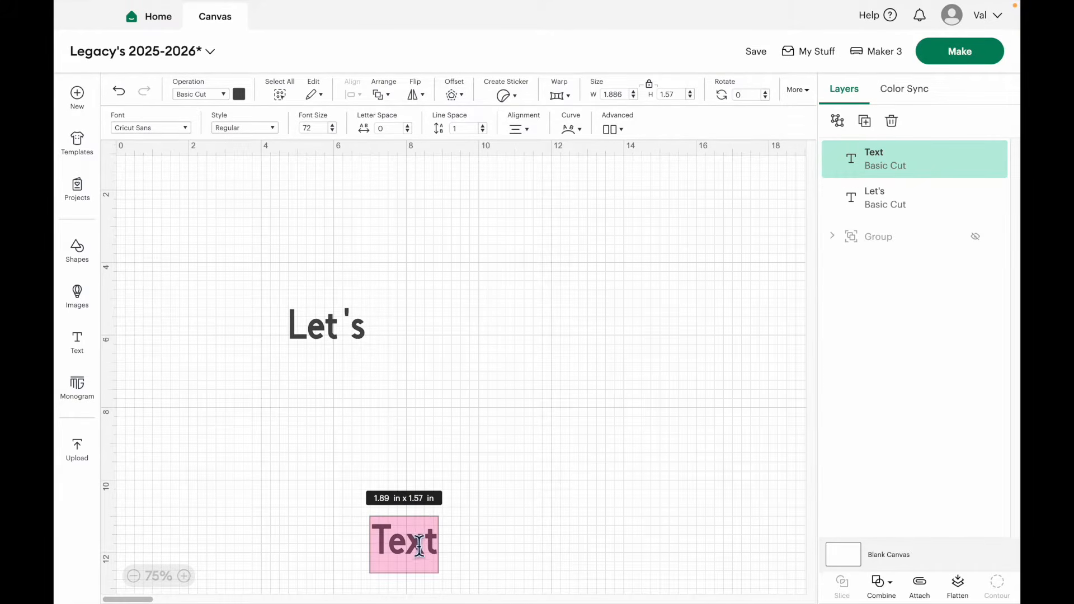
type("Shine")
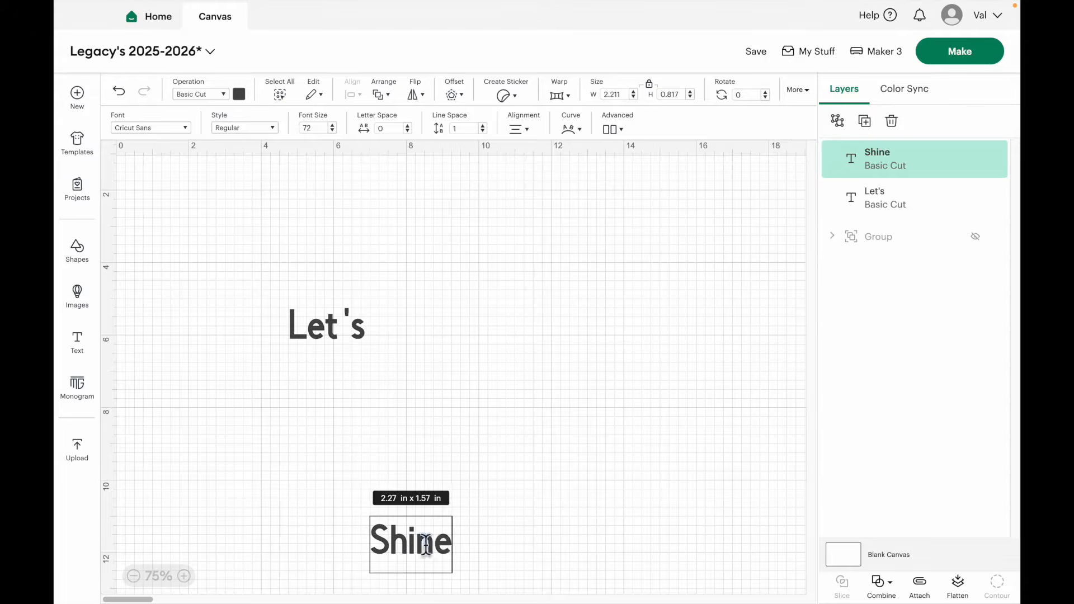
left_click(230, 402)
left_click(91, 358)
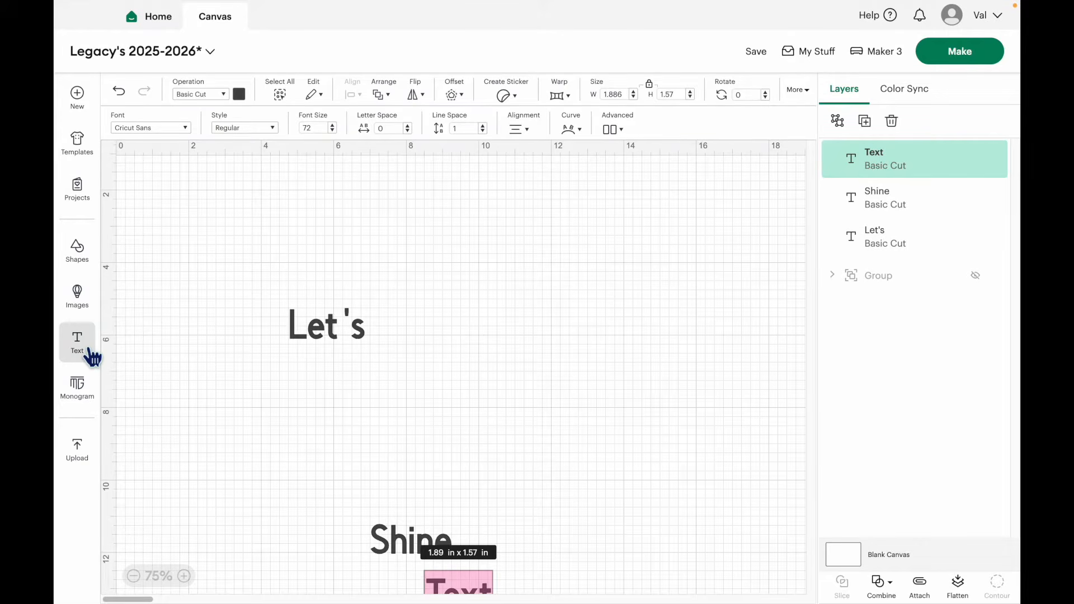
type("in year")
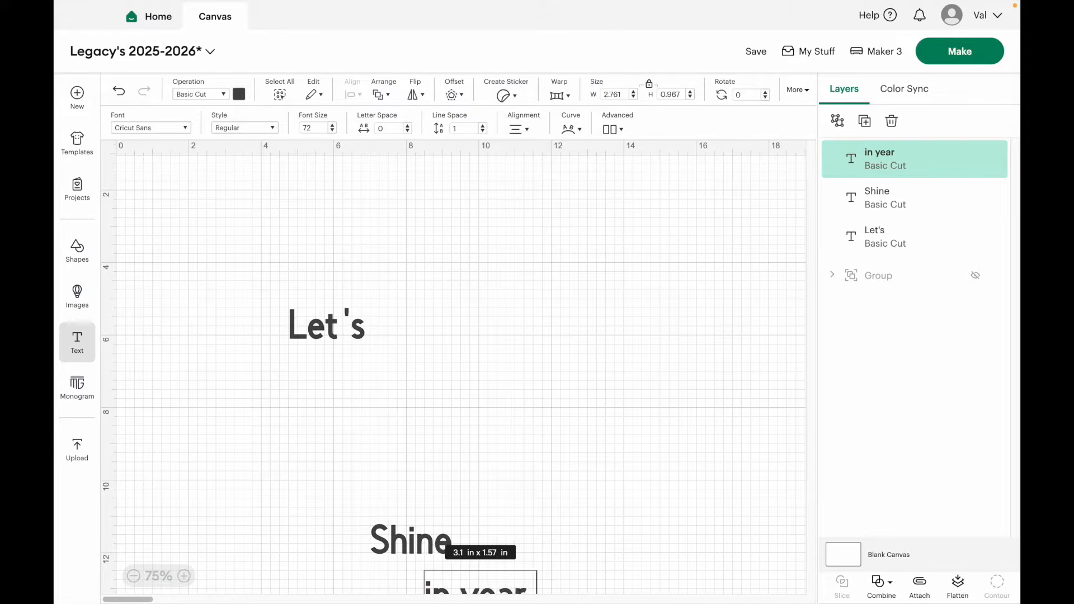
type(" NINE!")
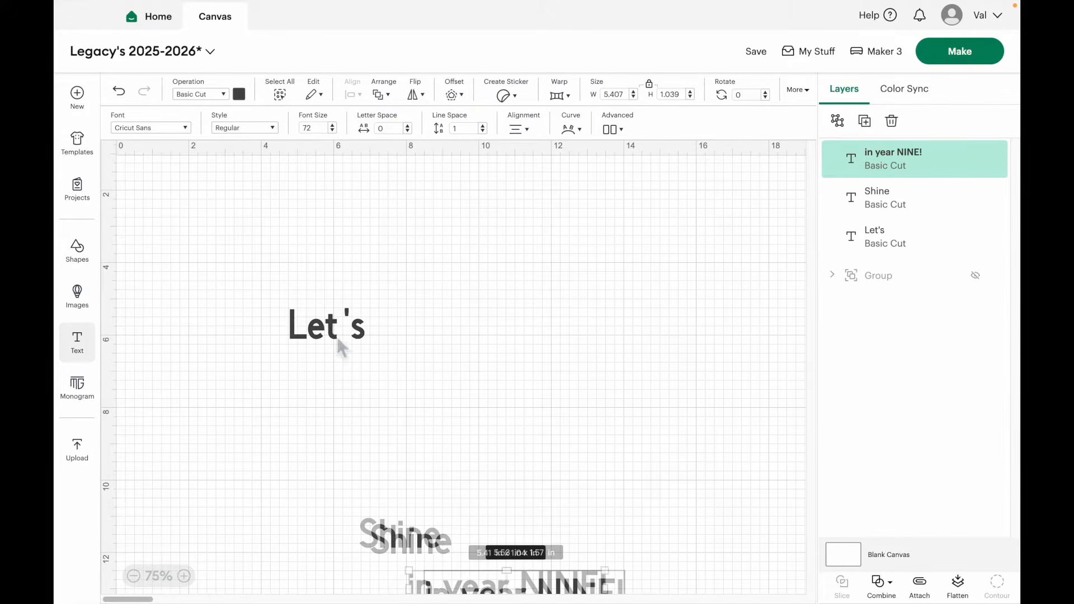
Line up "Let's", "Shine" and "in year NINE!" as one row of text in the lower part of the canvas.
left_click(330, 342)
left_click_drag(329, 342, 317, 552)
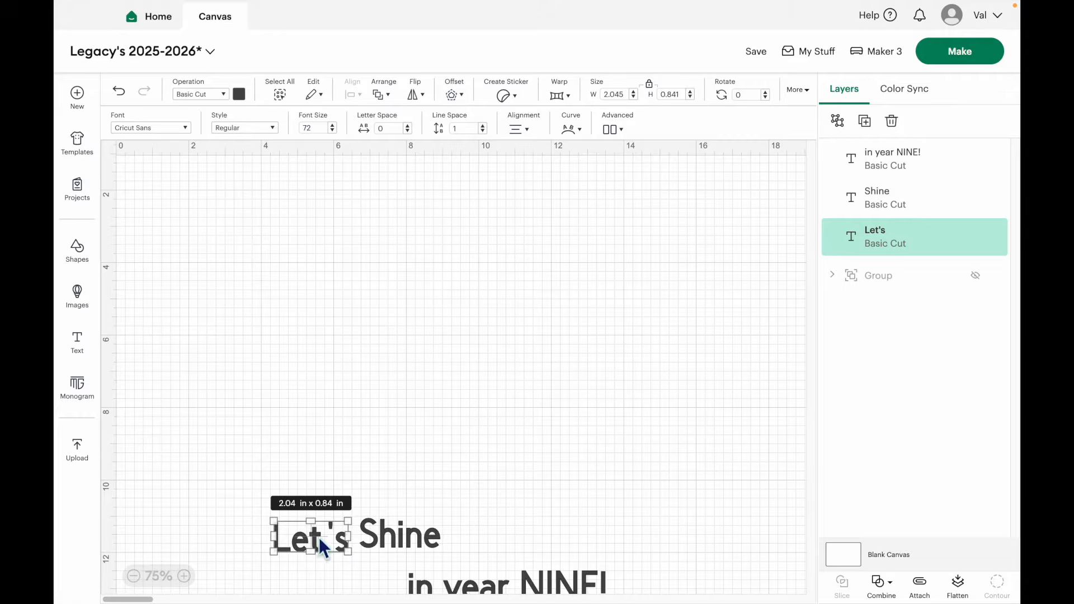
left_click_drag(546, 597, 580, 532)
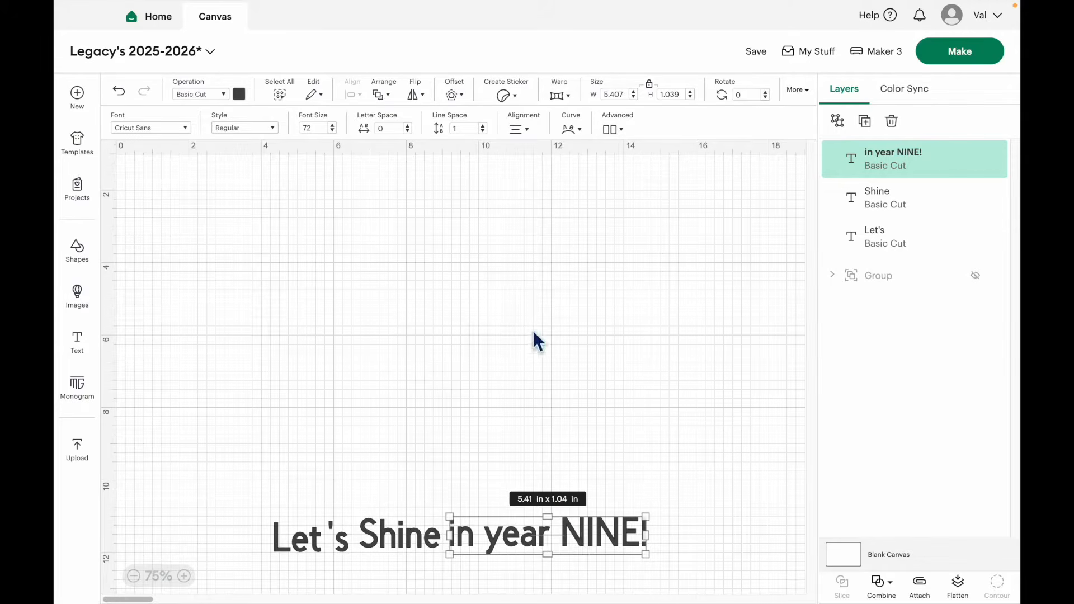
Search the image library for "sun" and insert the bookmarked black sunrise image.
left_click(87, 313)
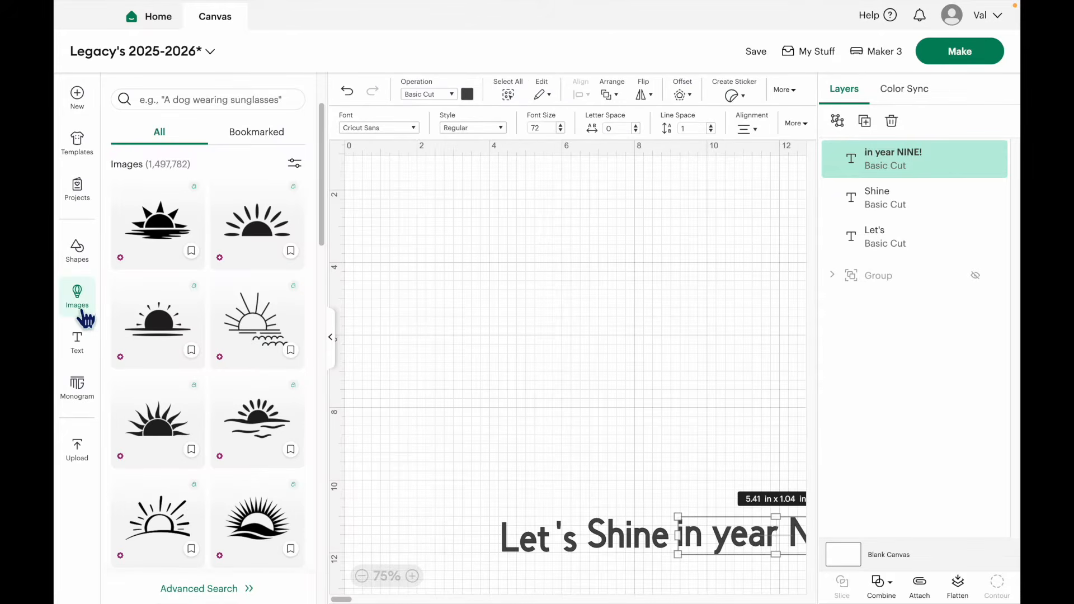
left_click(204, 105)
type("sun")
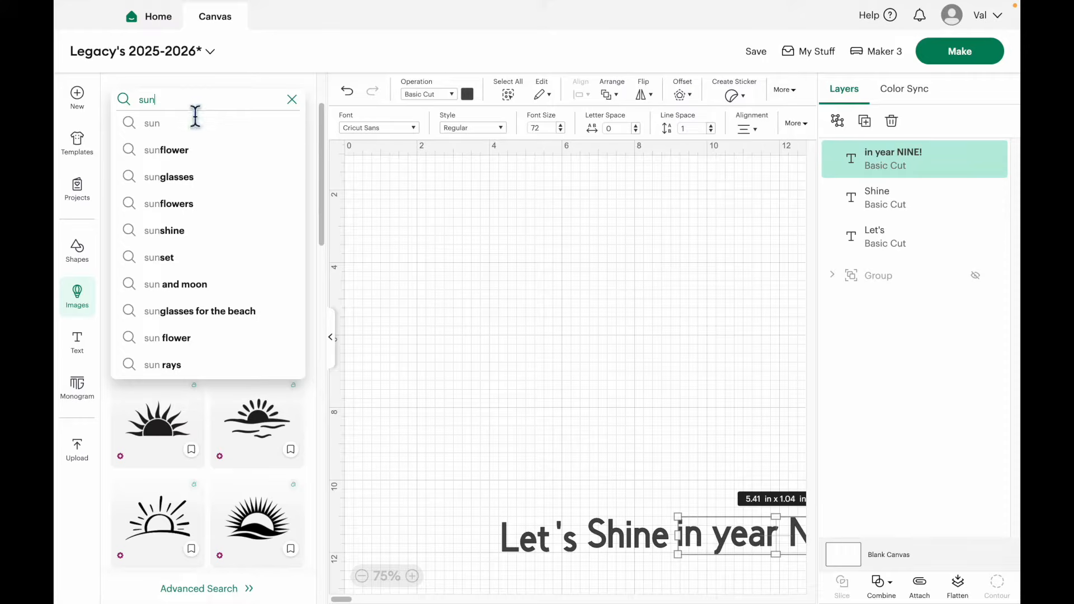
key("Return")
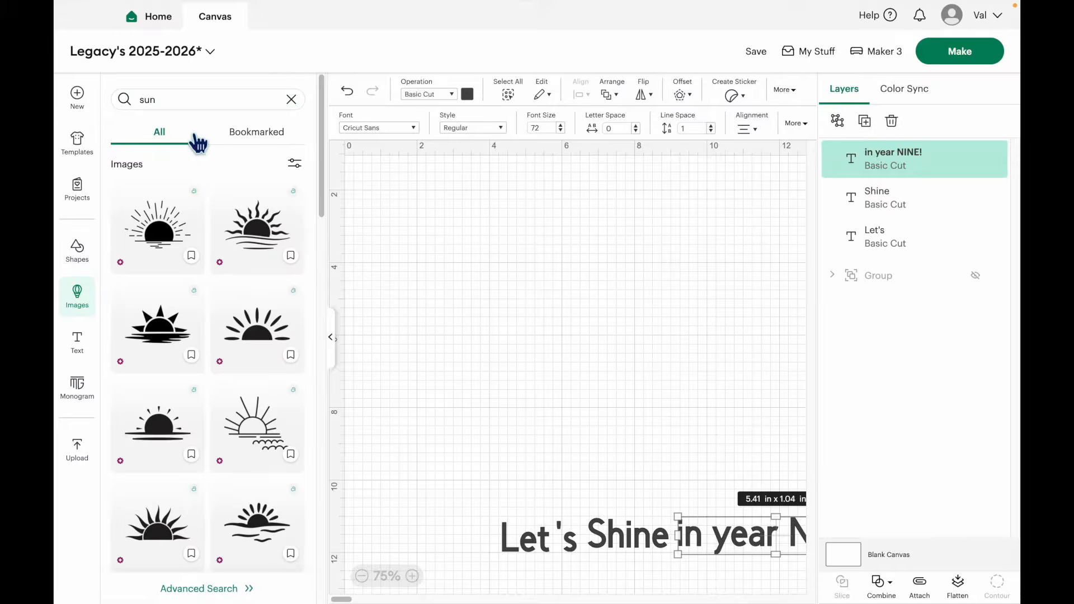
scroll(265, 372, "down", 7)
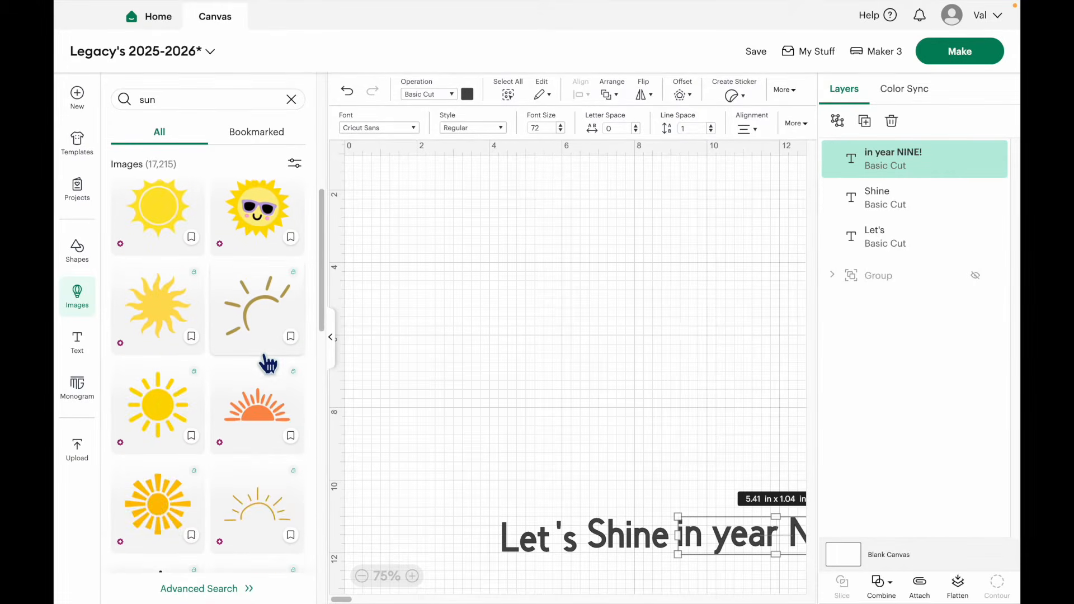
left_click(277, 149)
left_click(170, 251)
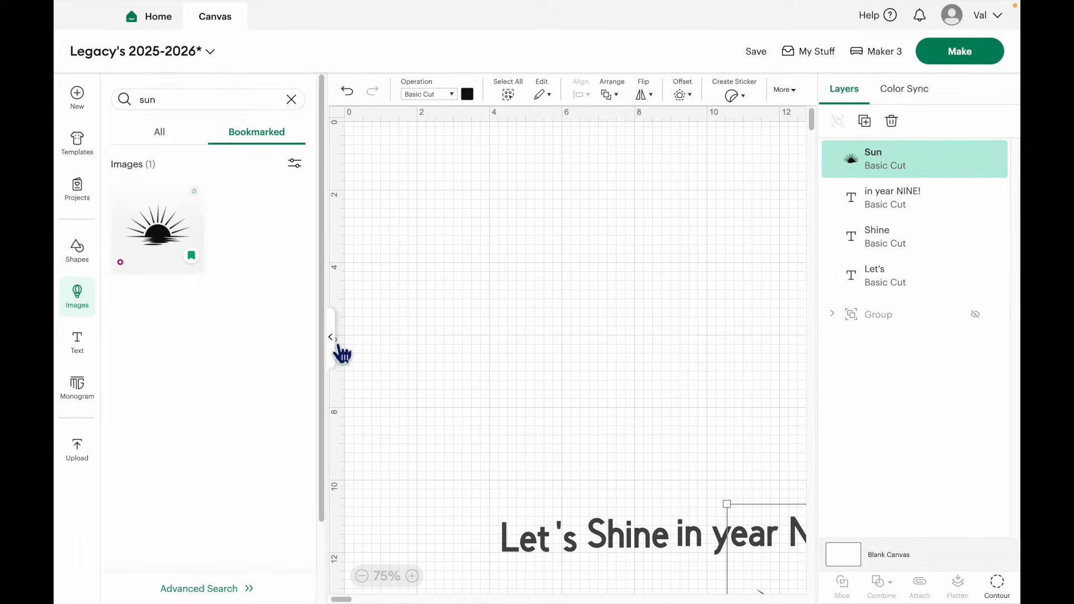
Move the sun image above the row of text on the canvas and deselect it.
left_click(336, 341)
left_click_drag(744, 557, 520, 218)
left_click(574, 546)
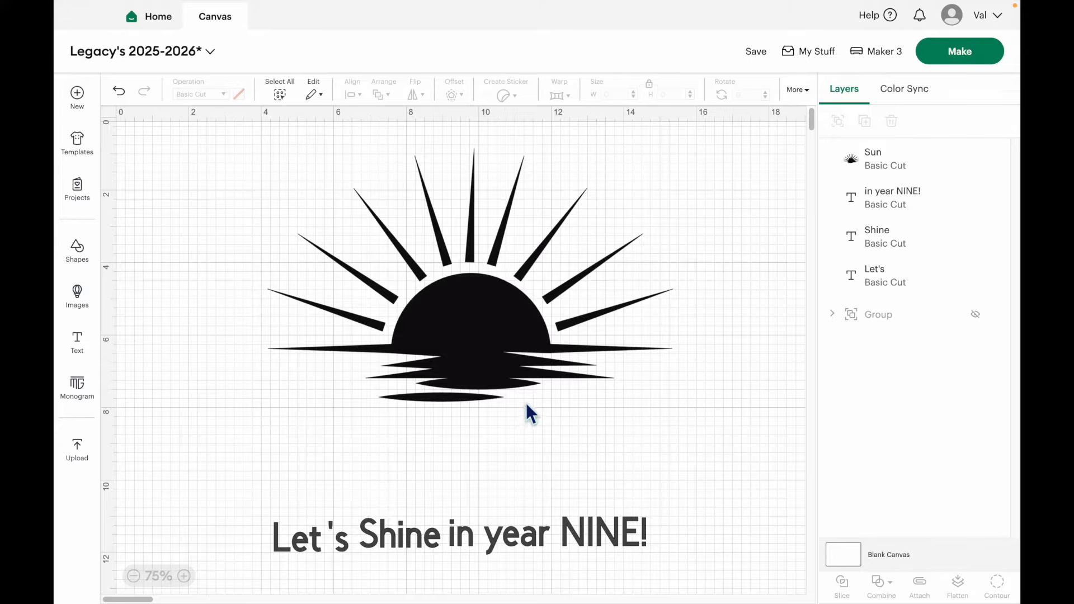
Add a square shape and place it over the lower part of the sun's water reflection.
left_click(84, 260)
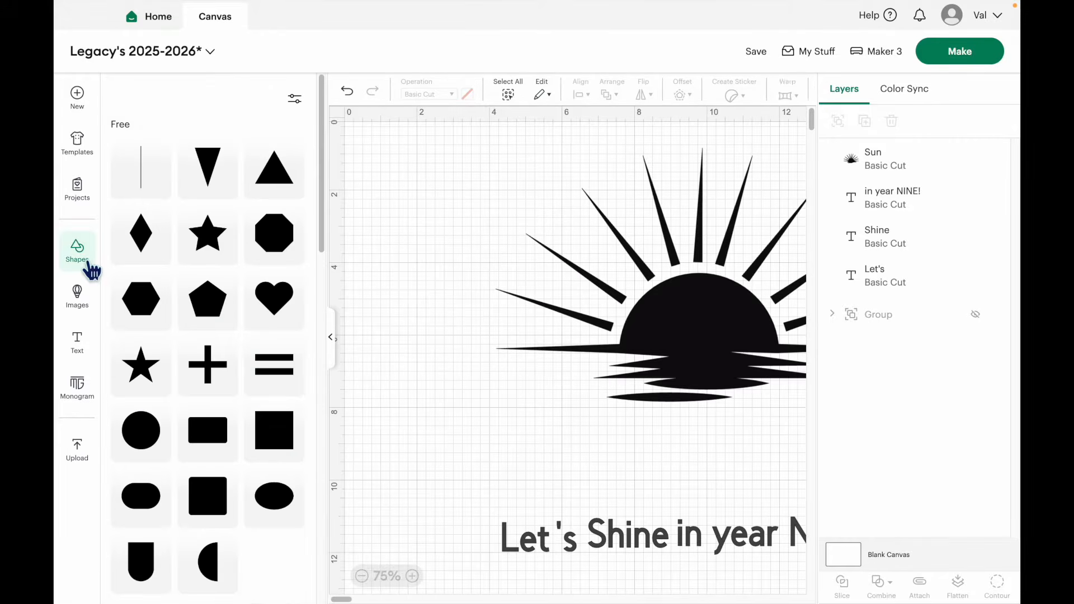
left_click(274, 442)
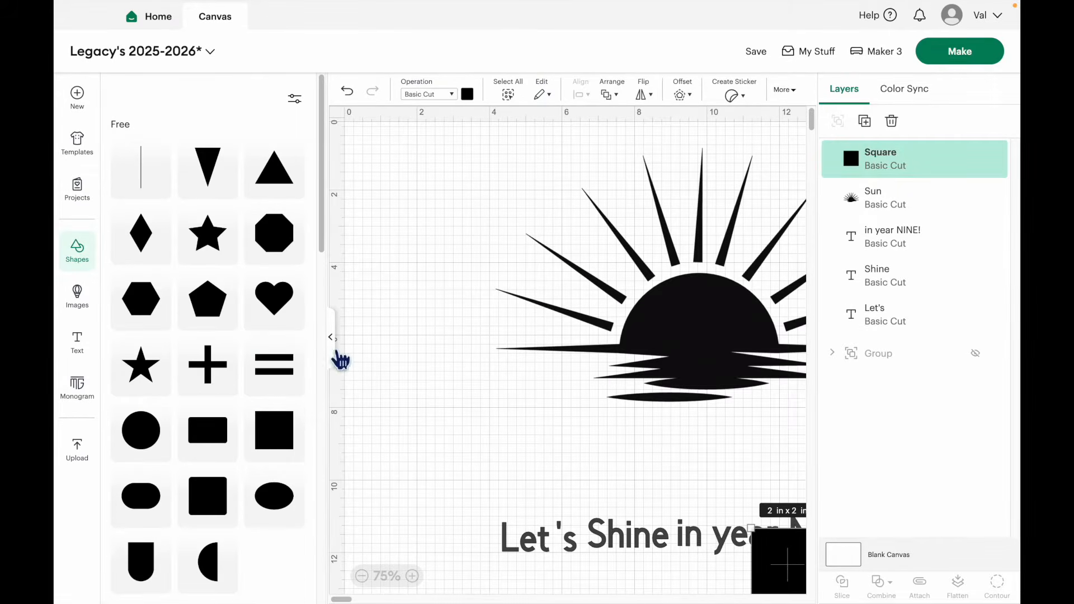
left_click(333, 358)
left_click_drag(551, 559, 370, 427)
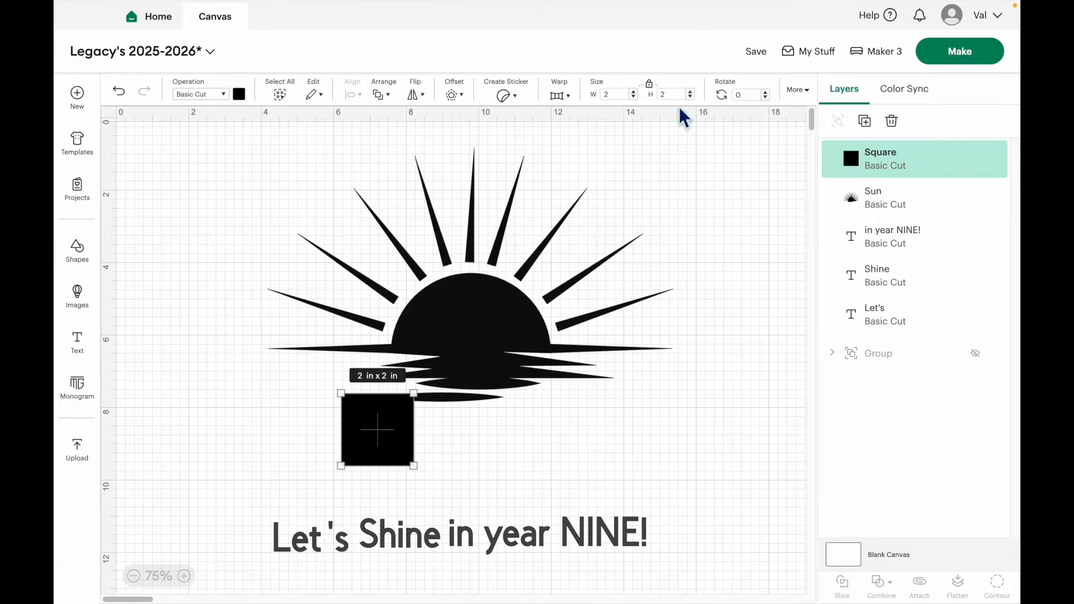
Unlock the square's proportions, stretch it to about 8.28 by 1.93 in and cover the water reflection below the horizon line.
left_click(664, 99)
left_click_drag(415, 465, 642, 464)
left_click_drag(535, 429, 513, 390)
left_click(685, 399)
left_click(541, 392)
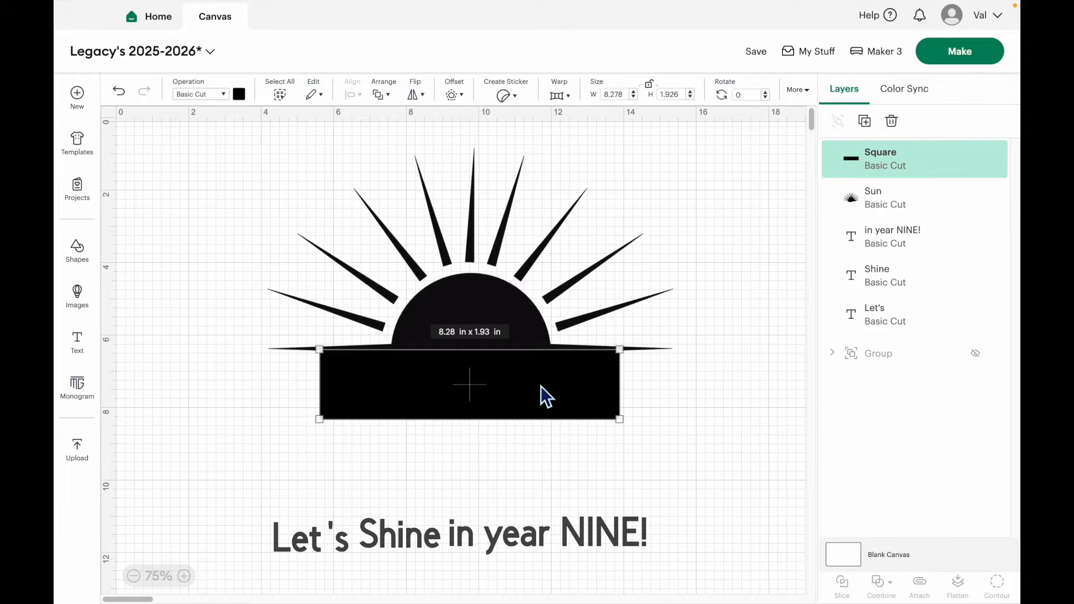
Color the rectangle light gray and nudge it so its upper edge sits just under the sun's horizon line.
left_click(240, 95)
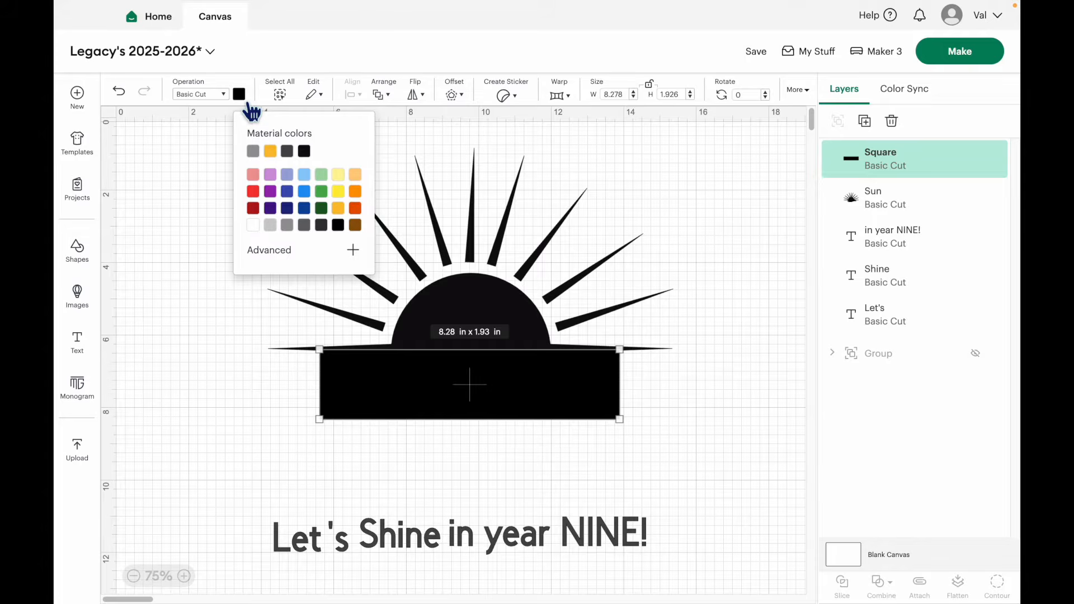
left_click(272, 227)
left_click_drag(566, 393, 568, 396)
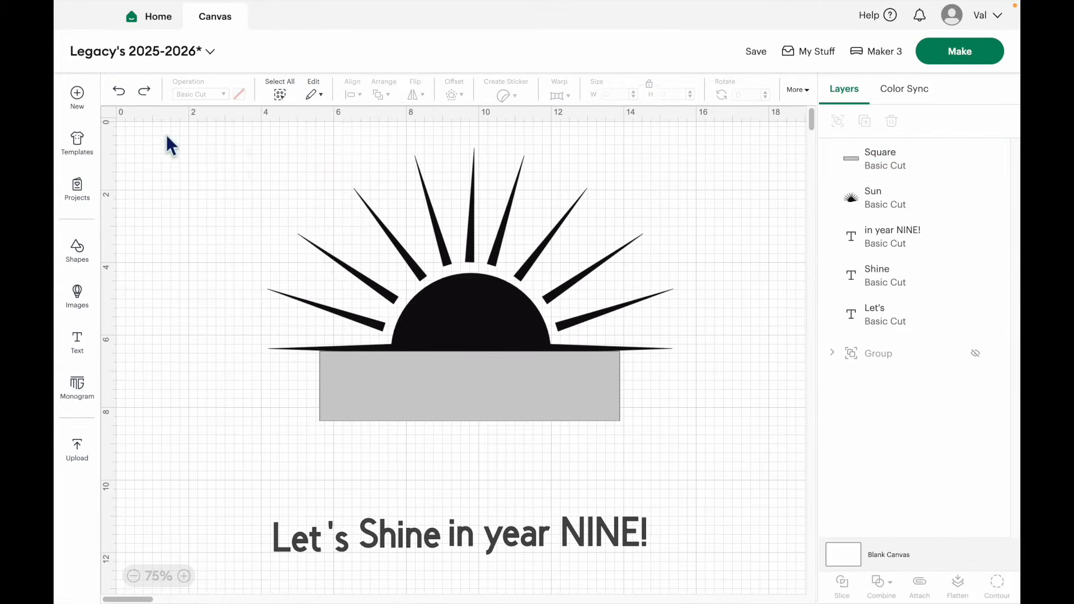
Center the rectangle and the sun on each other horizontally.
left_click_drag(187, 133, 724, 455)
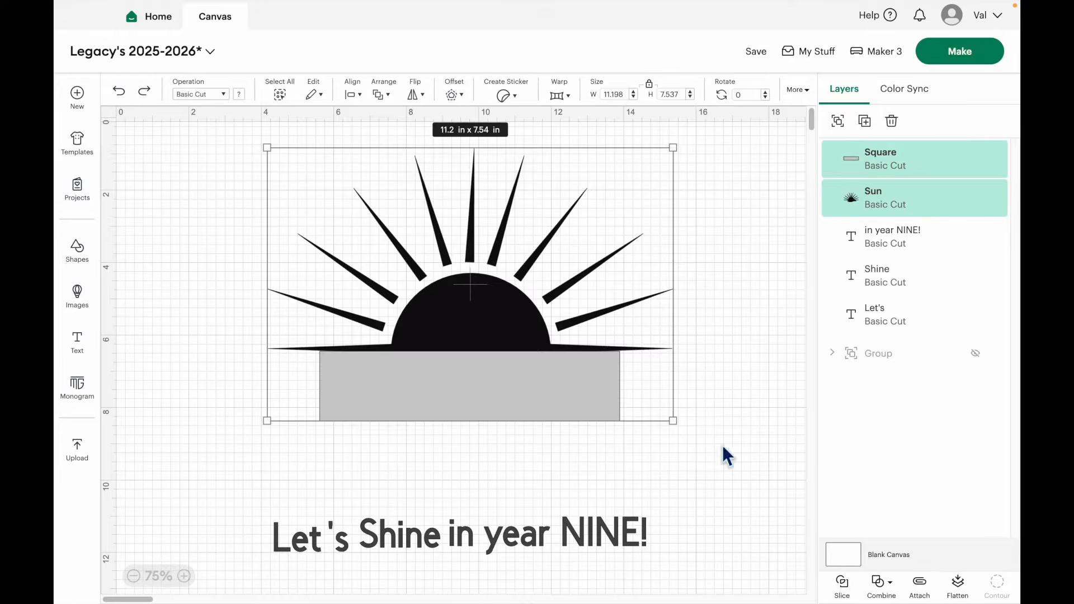
left_click(353, 95)
left_click(418, 175)
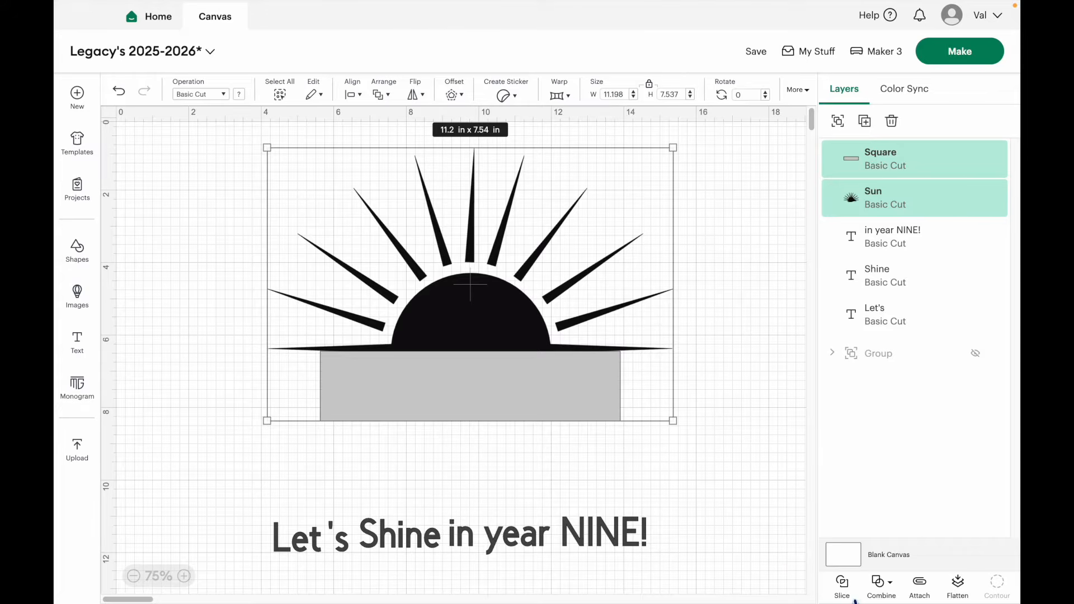
Slice the sun with the rectangle, separate the upper sun and delete the leftover rectangle and reflection pieces.
left_click(843, 587)
left_click_drag(480, 270, 480, 253)
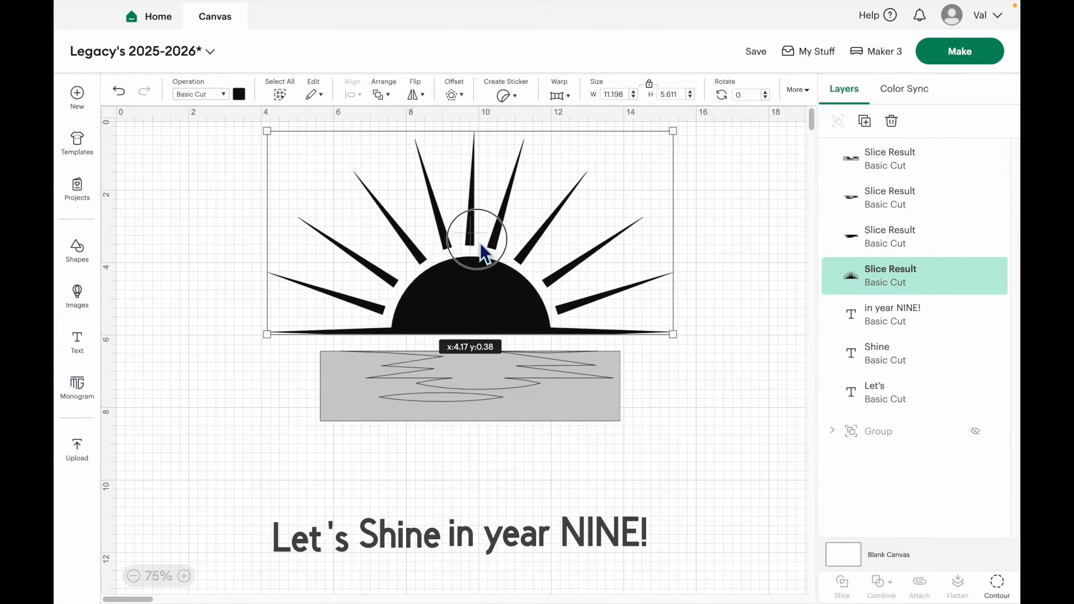
left_click(738, 426)
left_click_drag(760, 400, 230, 392)
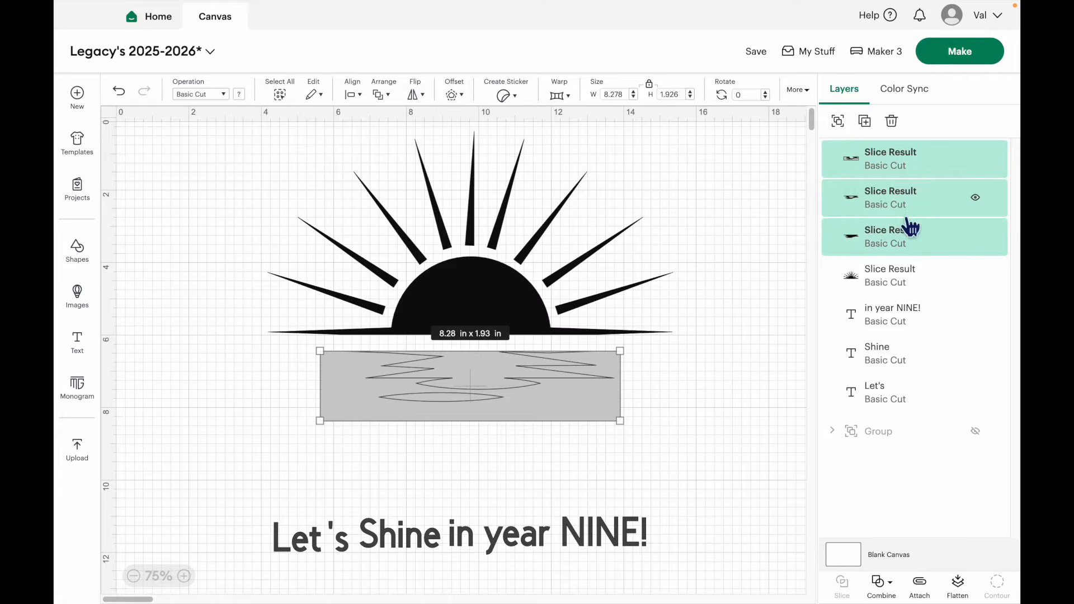
key("Delete")
Move the trimmed sun closer to the text and color it golden yellow.
left_click_drag(458, 262, 467, 319)
left_click(241, 94)
left_click(354, 223)
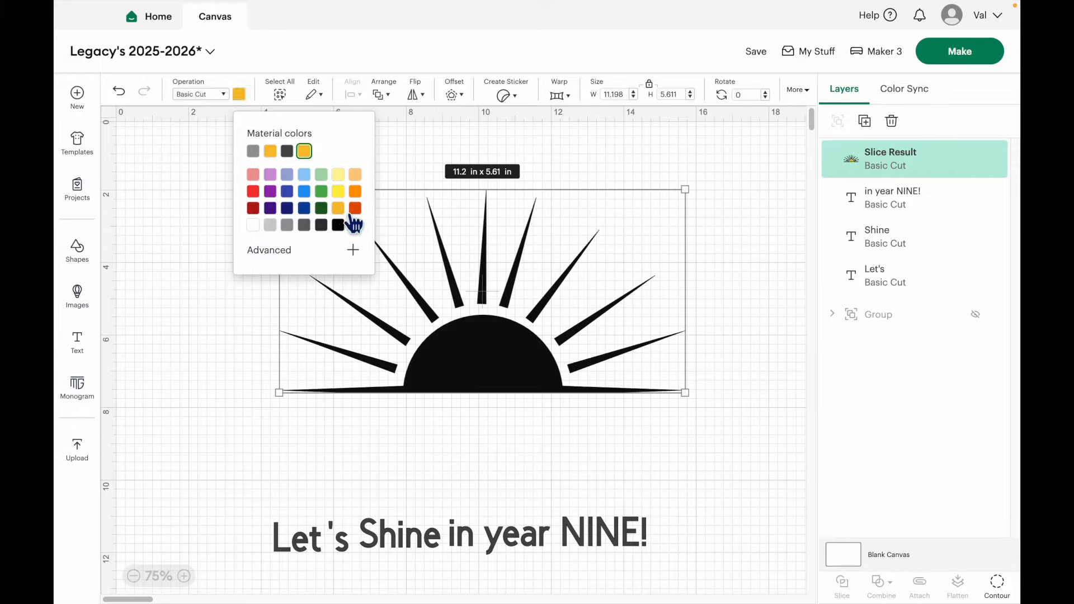
left_click(396, 427)
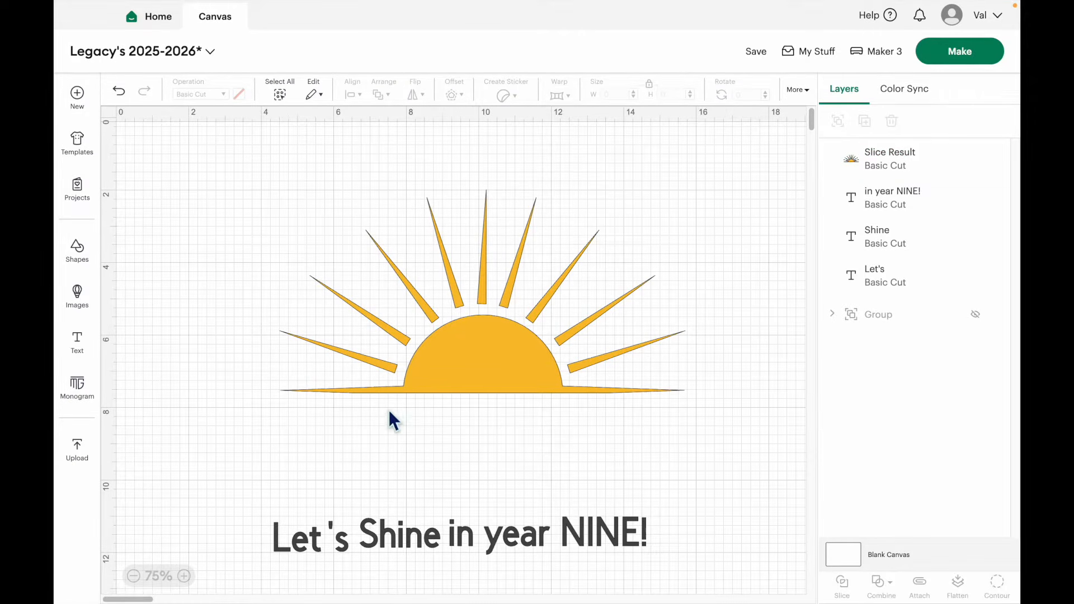
Set the blank canvas color to a dark navy blue and hide the canvas grid.
left_click(843, 556)
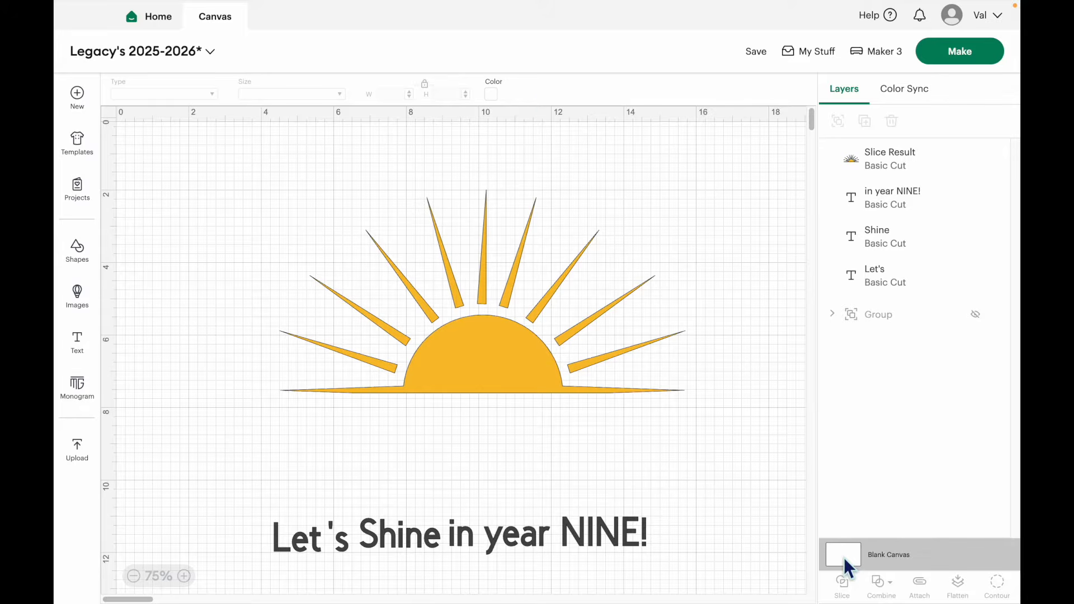
left_click(494, 96)
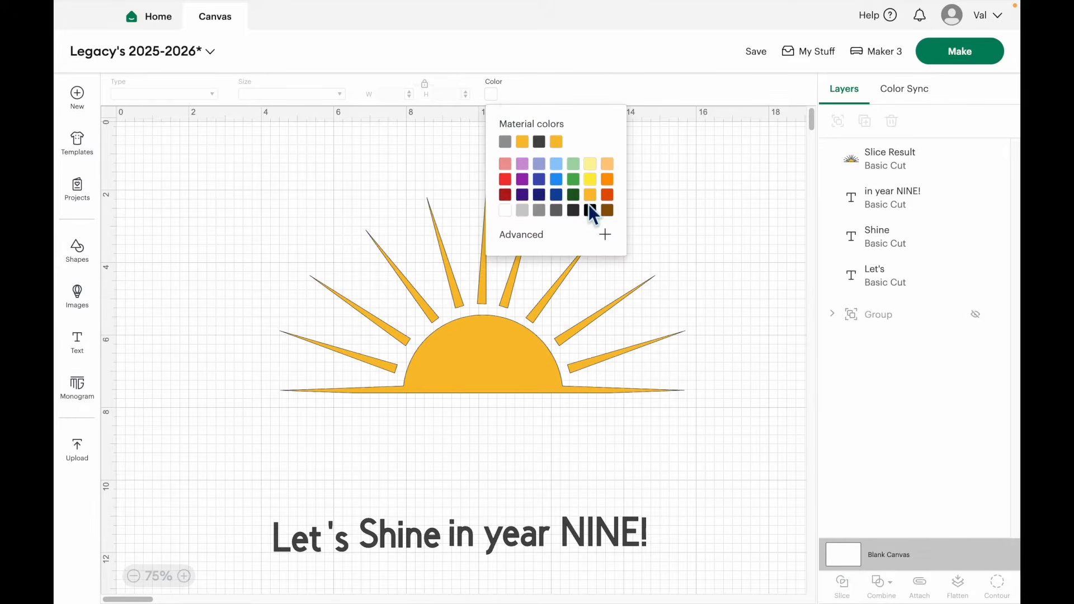
left_click(558, 196)
left_click(547, 241)
mouse_move(578, 299)
left_mouse_down()
mouse_move(610, 287)
mouse_move(599, 305)
left_mouse_up()
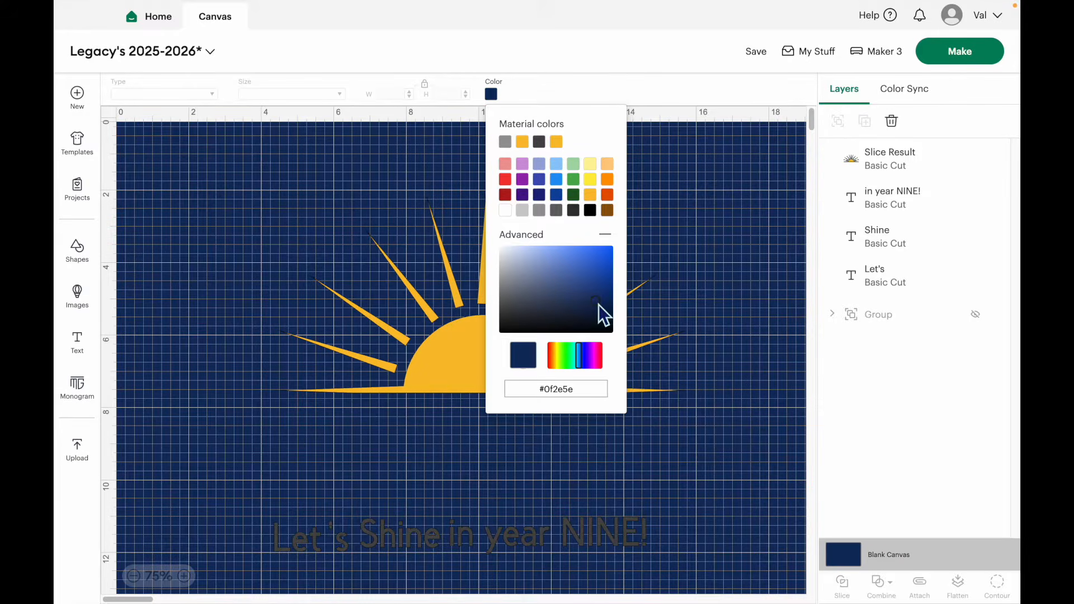
left_click(112, 116)
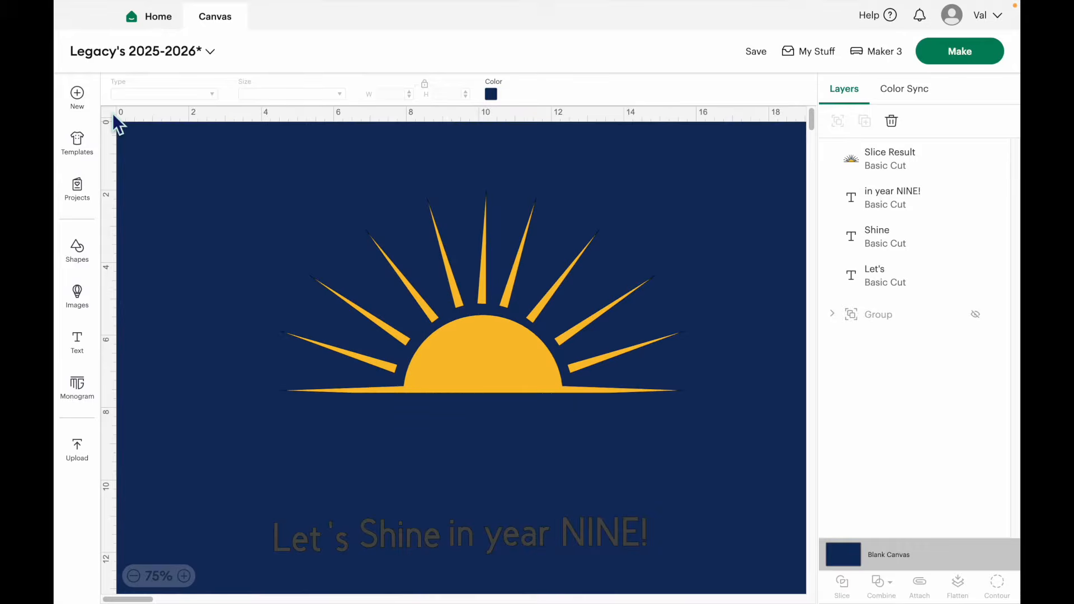
Shift the golden sun slightly so it sits centered above the row of text.
left_click_drag(464, 314, 448, 326)
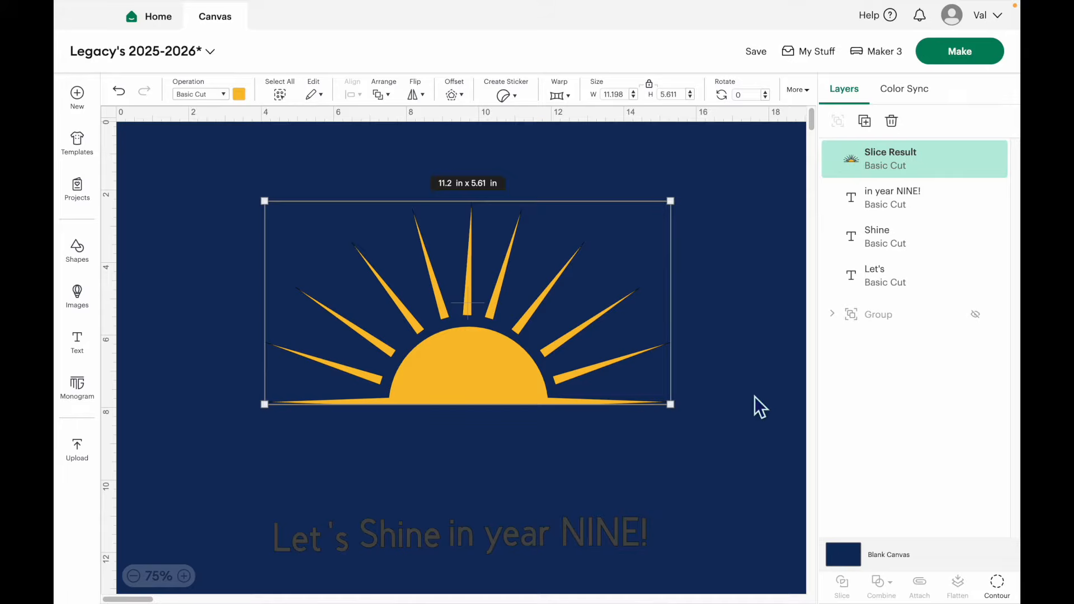
left_click(750, 436)
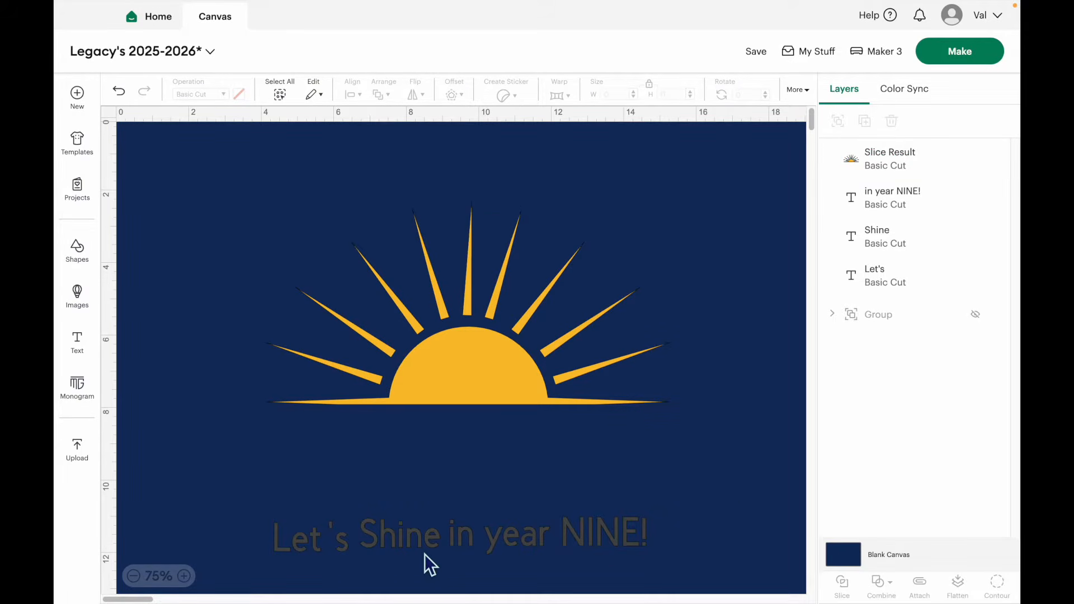
Move "Let's" out to the empty area beside the sun's rays and set its font to Chekharda.
left_click_drag(291, 540, 181, 290)
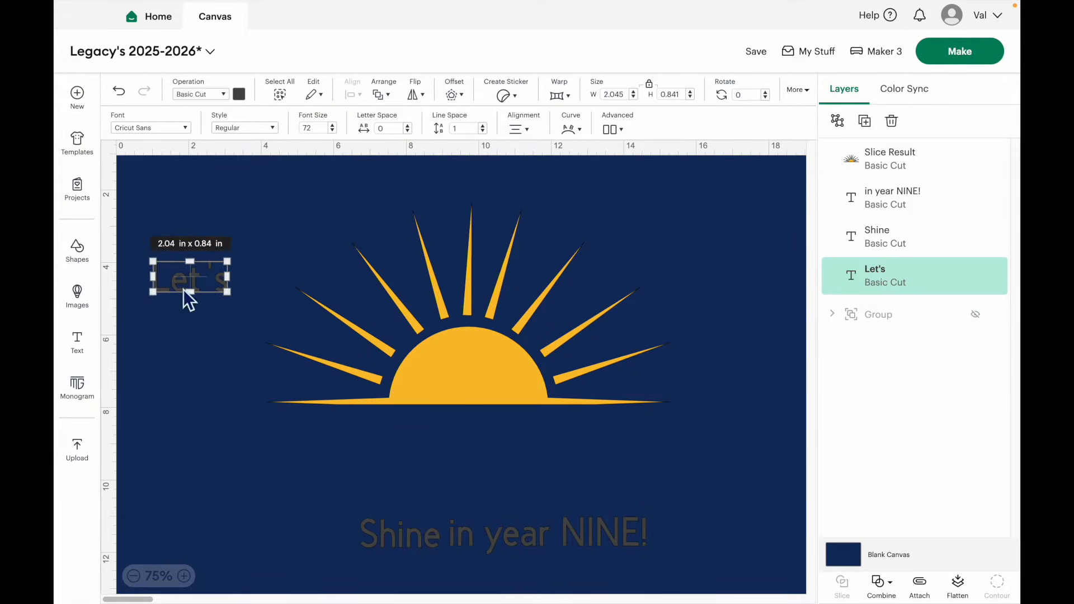
left_click(185, 129)
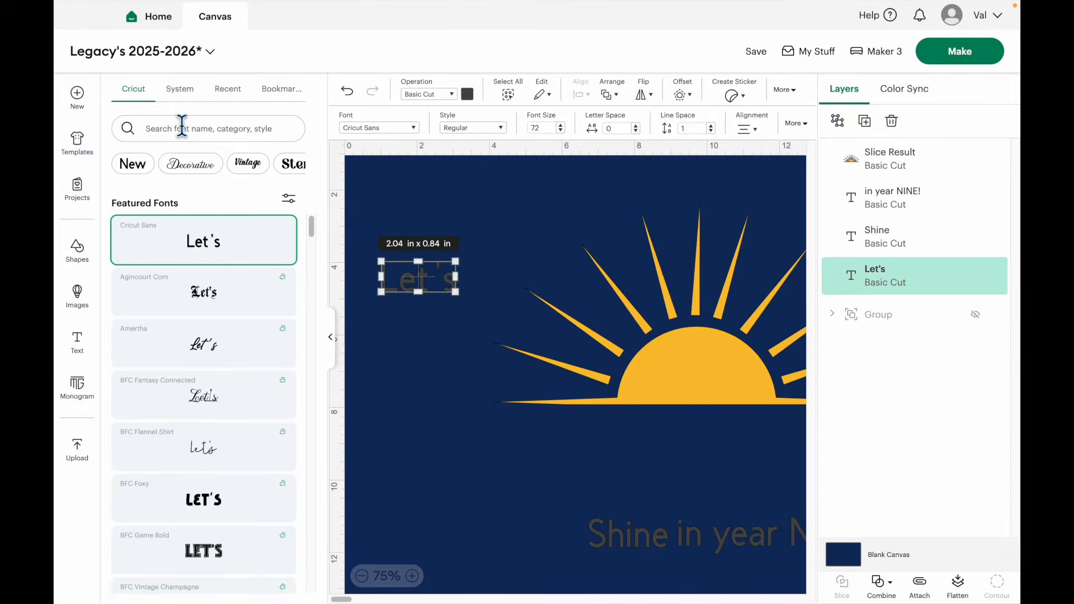
left_click(183, 98)
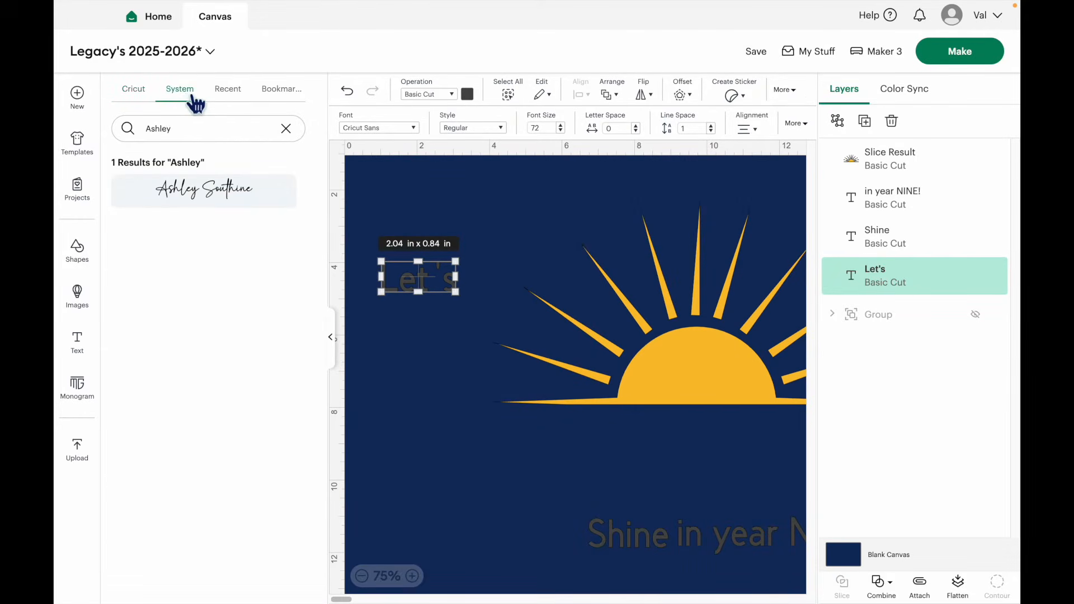
left_click(286, 128)
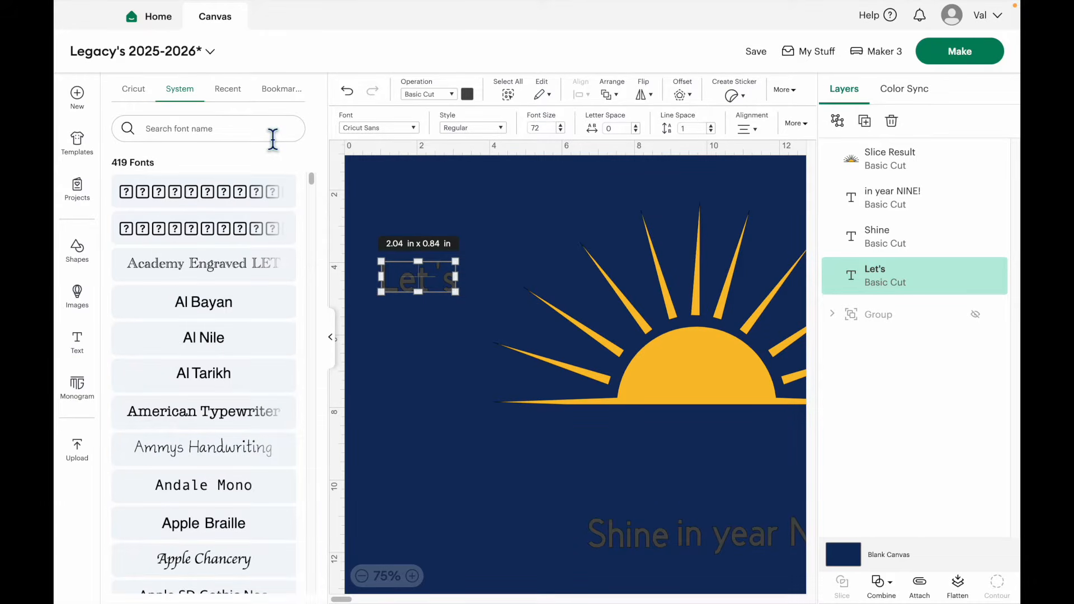
scroll(211, 425, "down", 10)
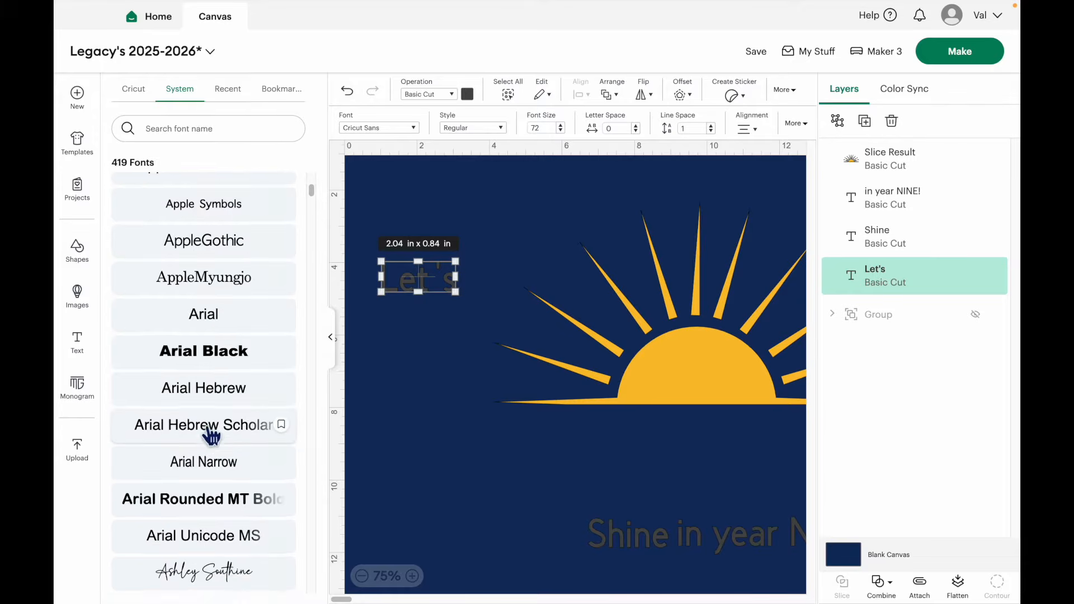
scroll(216, 442, "down", 5)
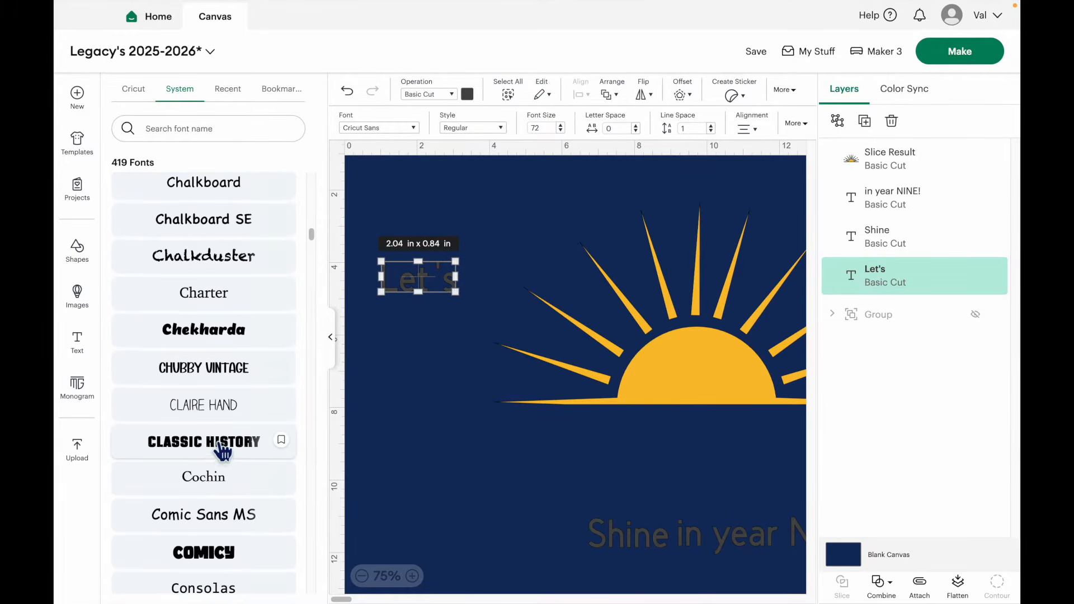
scroll(217, 446, "down", 1)
left_click(227, 342)
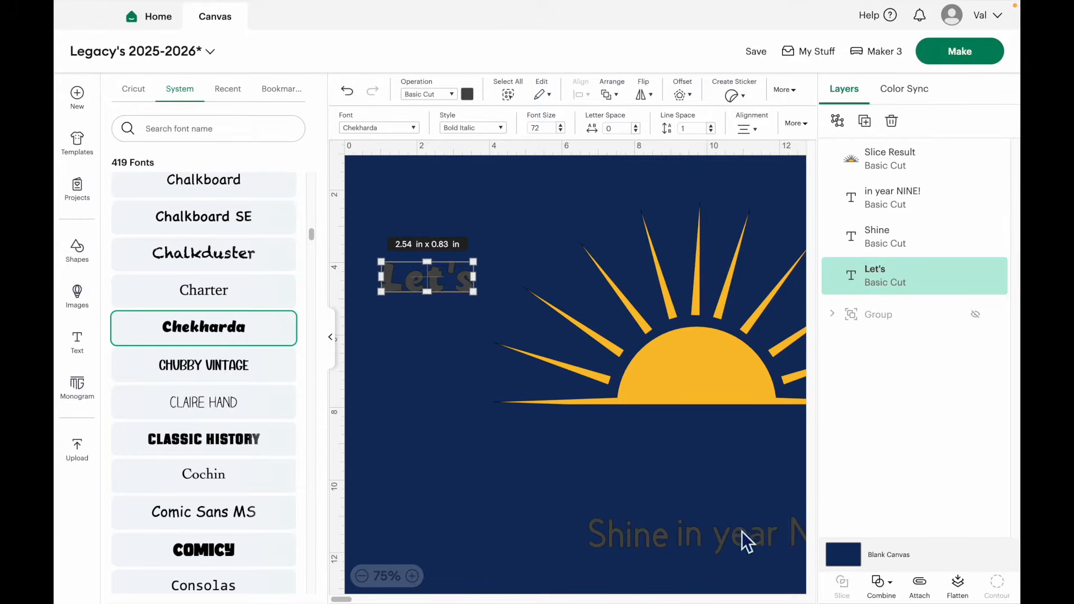
Set the font of "in year NINE!" to Chekharda and place it after the word "Shine".
left_click_drag(750, 536, 448, 480)
scroll(211, 438, "down", 10)
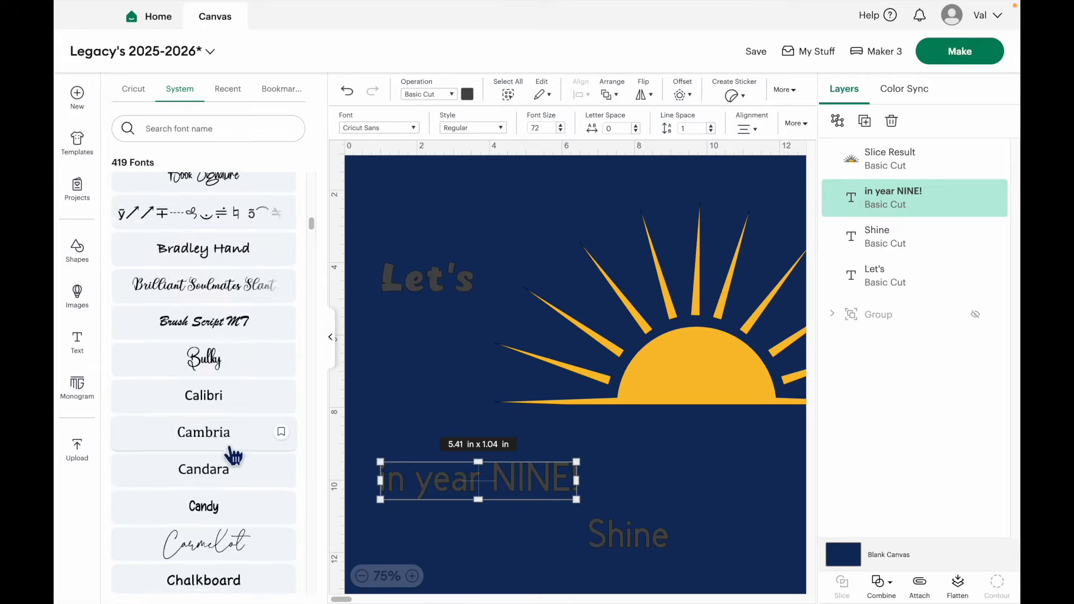
left_click(230, 347)
left_click(502, 556)
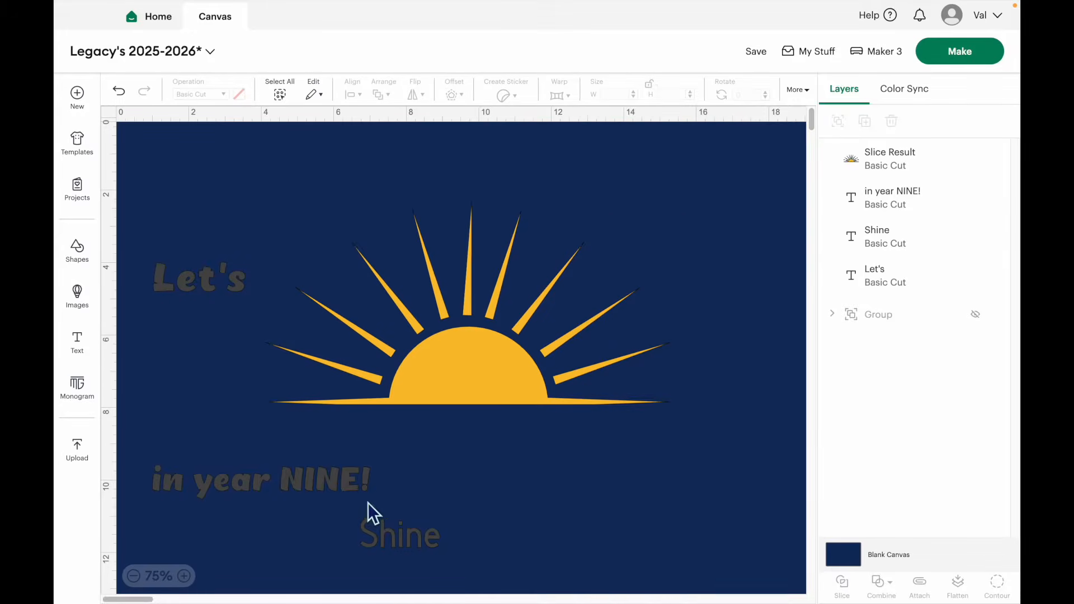
left_click_drag(311, 489, 653, 536)
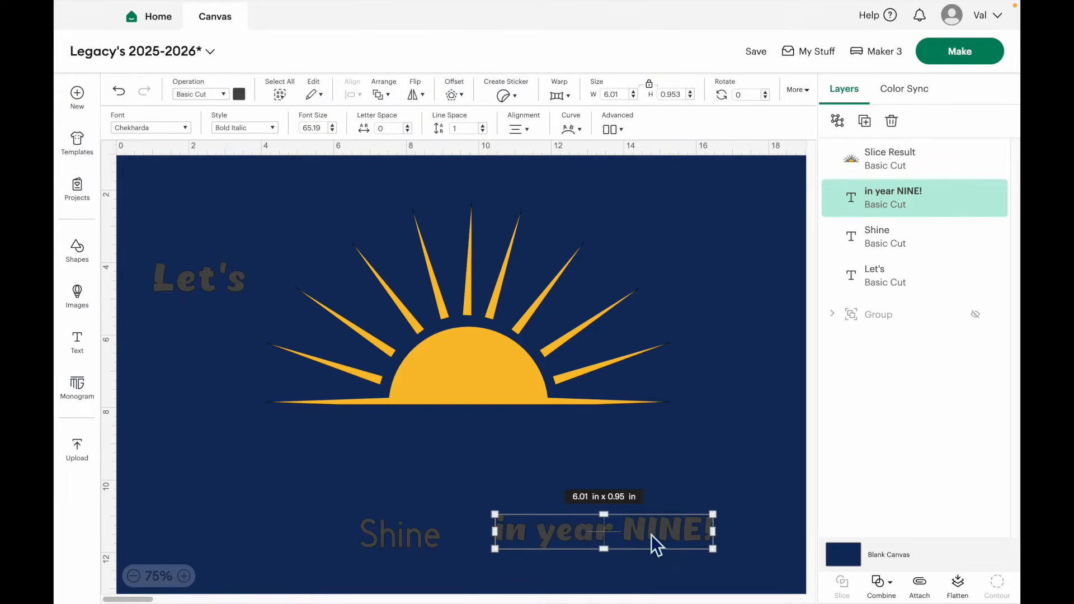
Change the font of "Shine" to the system script font Ashley Southine.
left_click(408, 539)
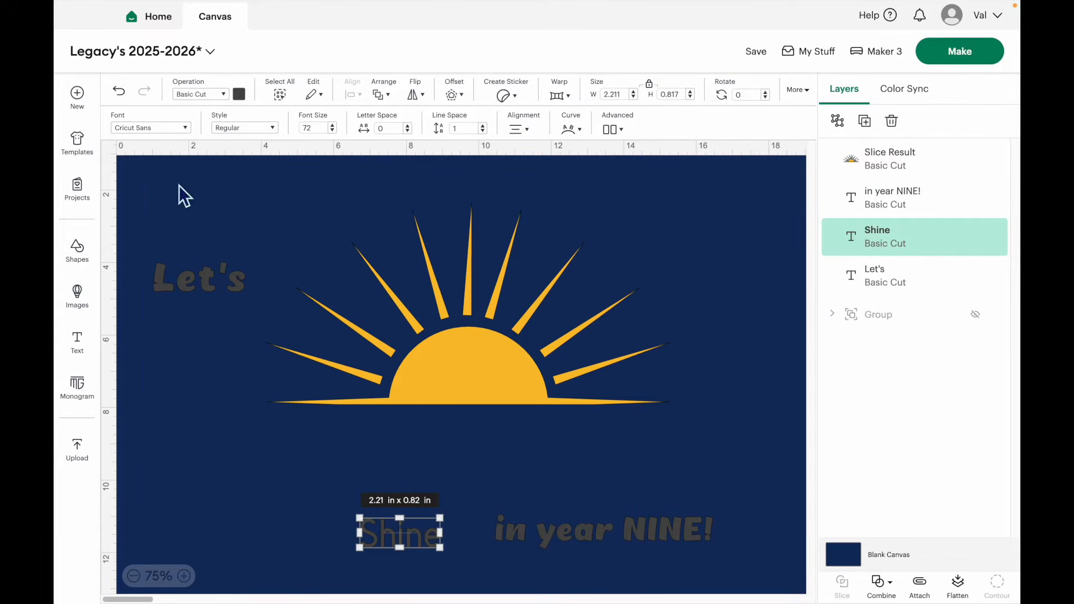
left_click(178, 128)
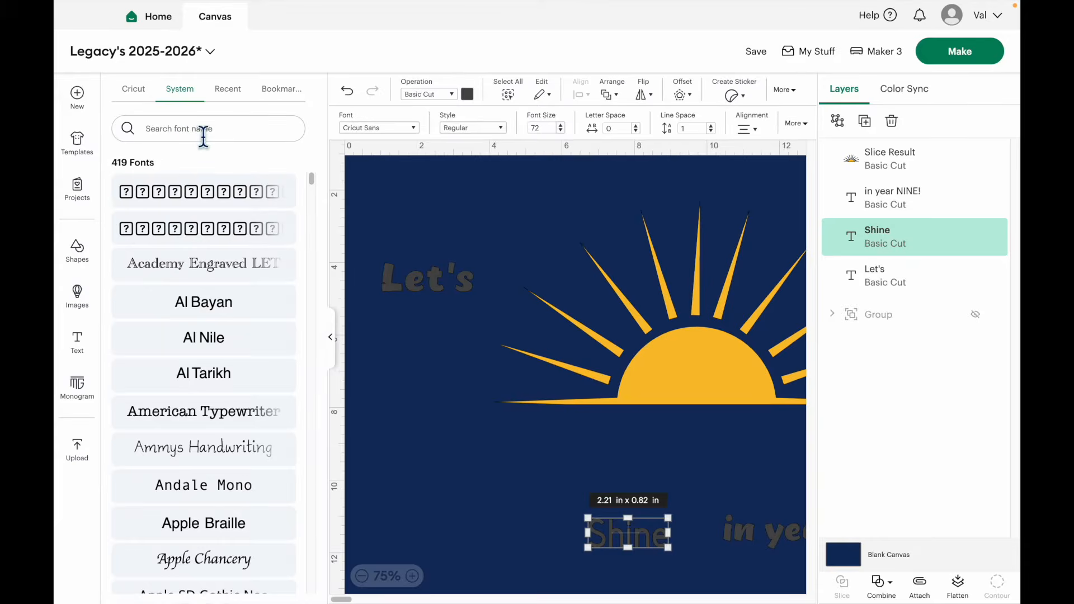
type("ash")
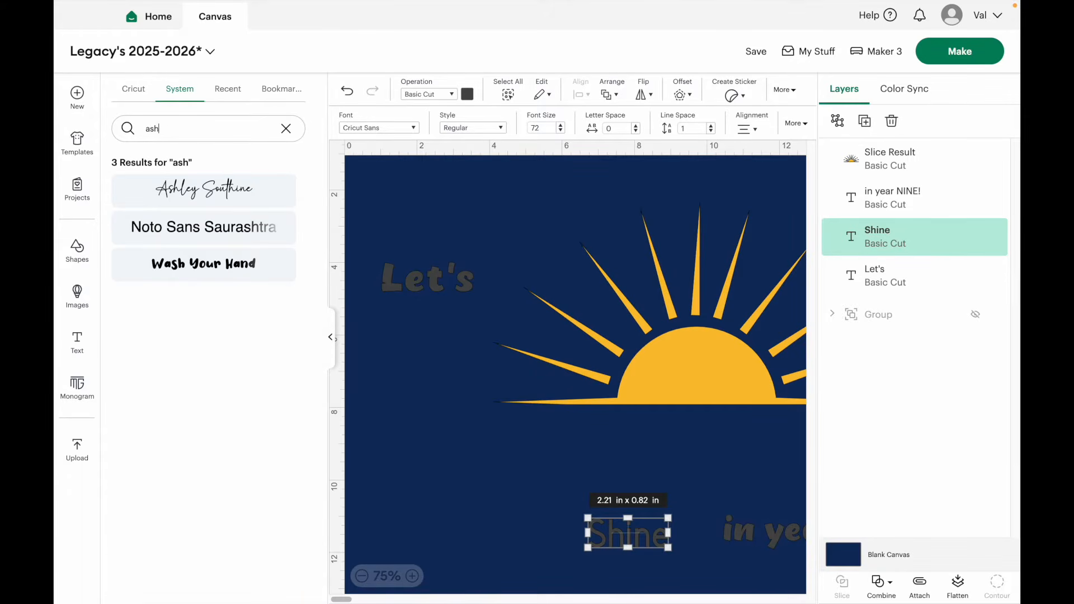
left_click(250, 194)
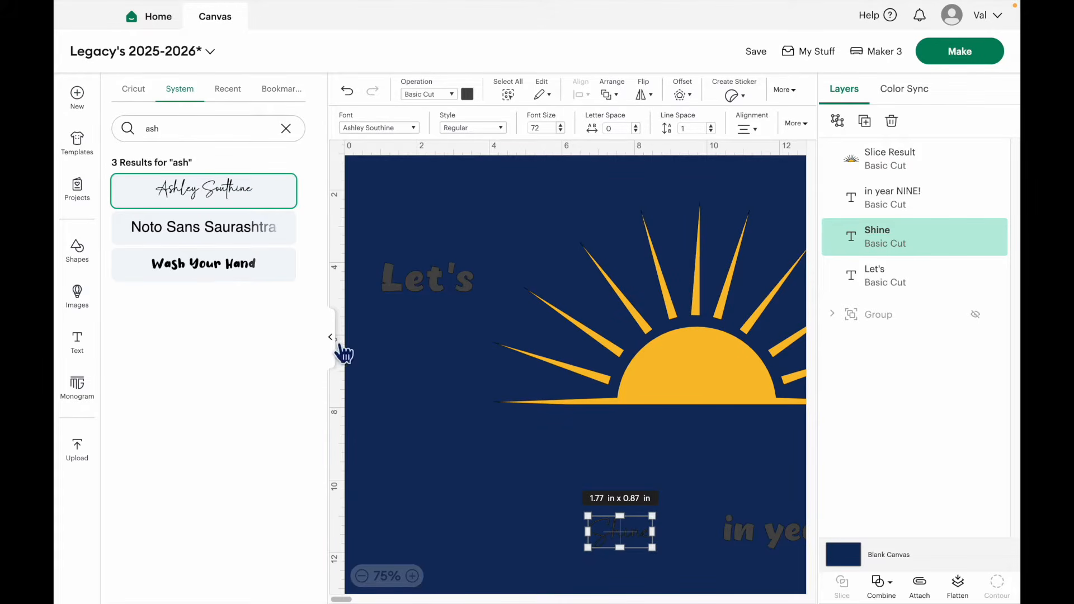
left_click(336, 342)
Color "in year NINE!", "Shine" and "Let's" medium gray, and move "in year NINE!" lower to leave room beneath the sun.
left_click_drag(609, 539, 578, 490)
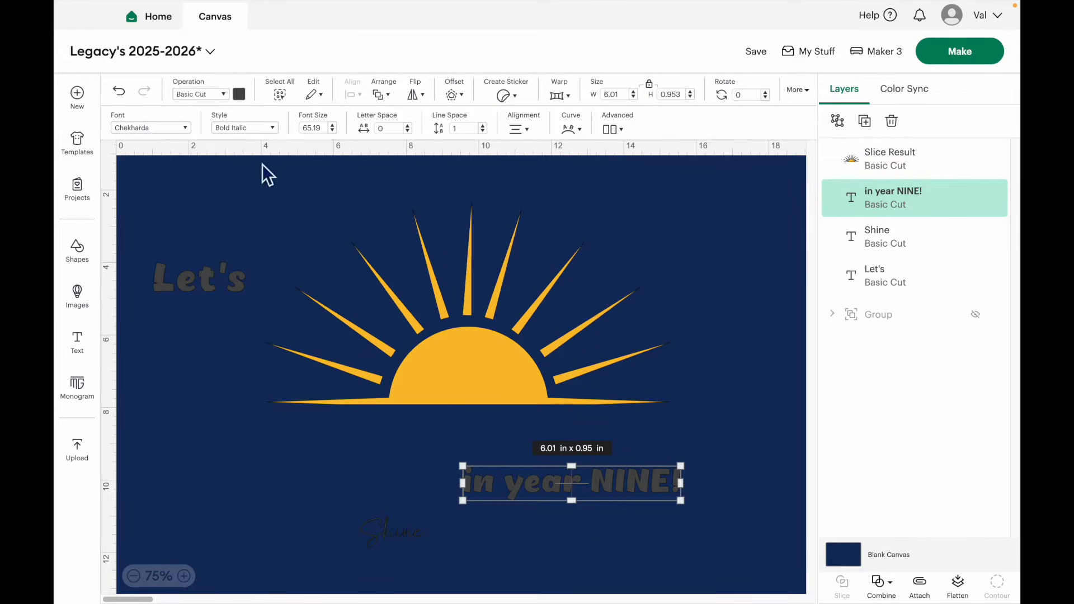
left_click(239, 94)
left_click(288, 226)
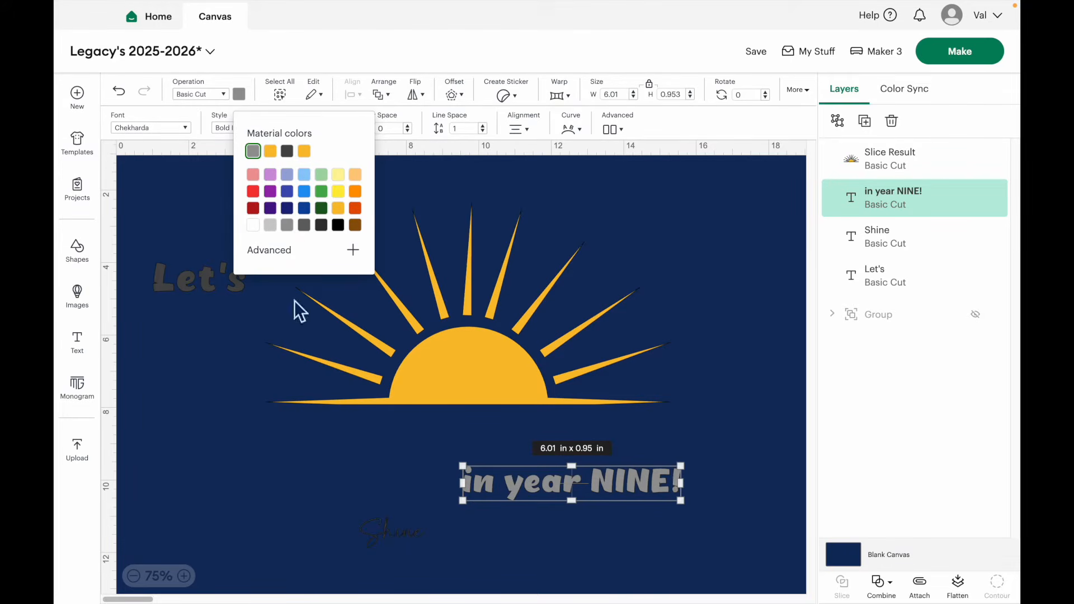
left_click(394, 537)
left_click(239, 92)
left_click(268, 151)
left_click(187, 286)
left_click(239, 92)
left_click(282, 226)
left_click(220, 353)
left_click_drag(556, 500, 565, 580)
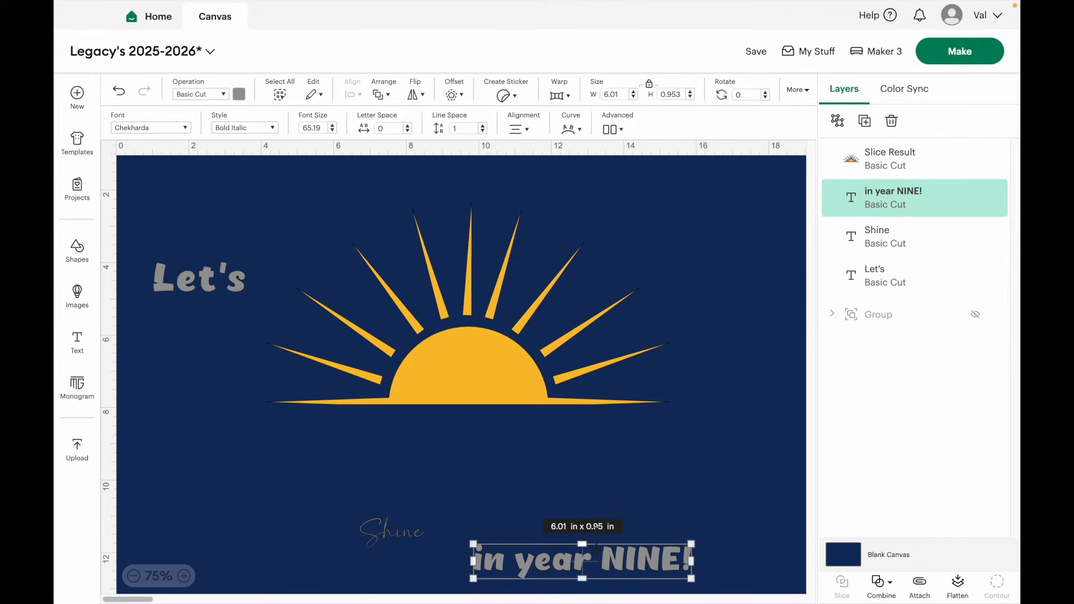
left_click(507, 473)
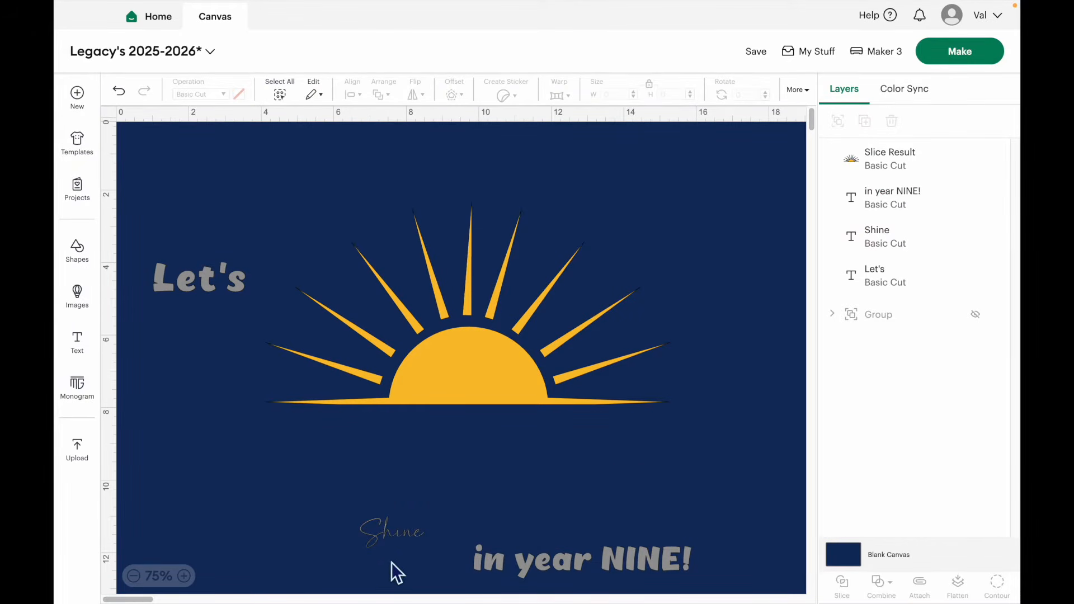
Set the width of "Shine" to 5.75 in and position the word overlapping the base of the sun.
left_click_drag(398, 536, 454, 460)
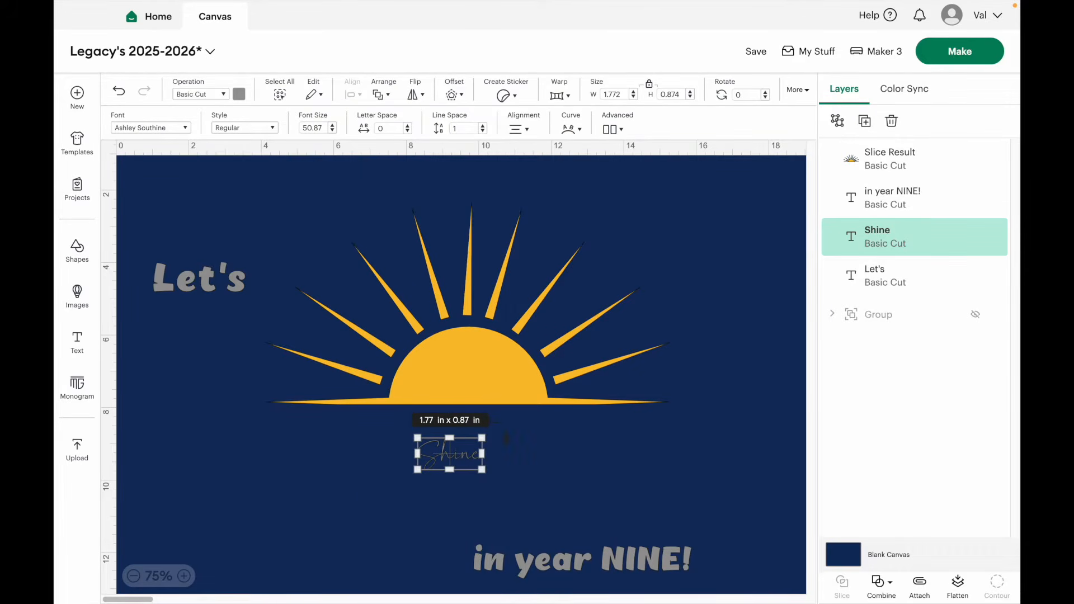
left_click(616, 95)
type("5.75")
key("Return")
left_click_drag(564, 473, 538, 438)
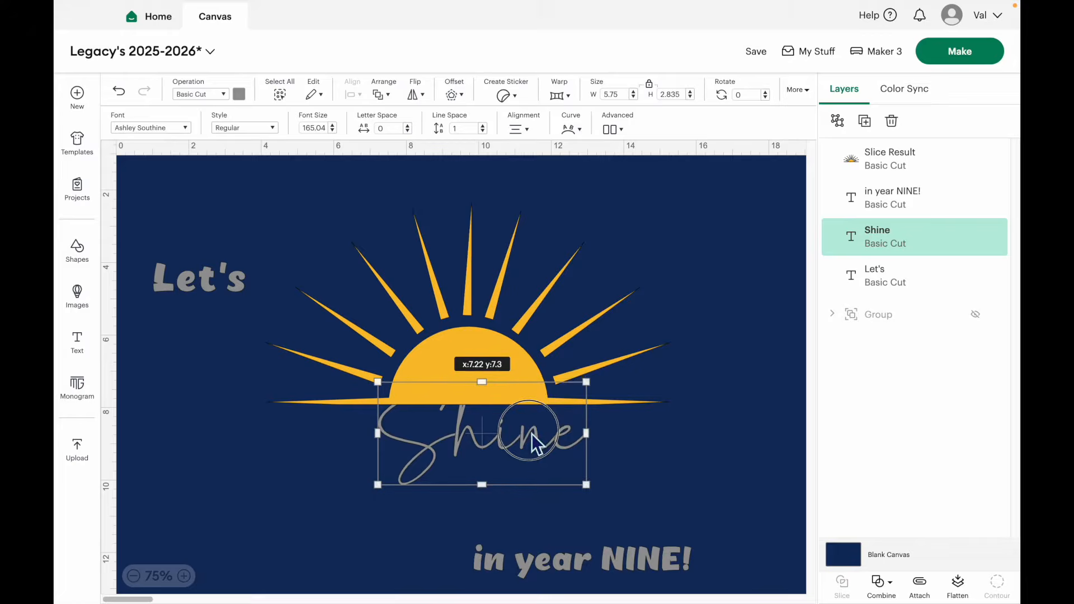
Bring "Shine" to the front and center it horizontally with the golden sun.
right_click(534, 437)
left_click(589, 305)
mouse_move(528, 446)
left_mouse_down()
mouse_move(528, 463)
mouse_move(524, 452)
left_mouse_up()
left_click_drag(311, 162, 636, 500)
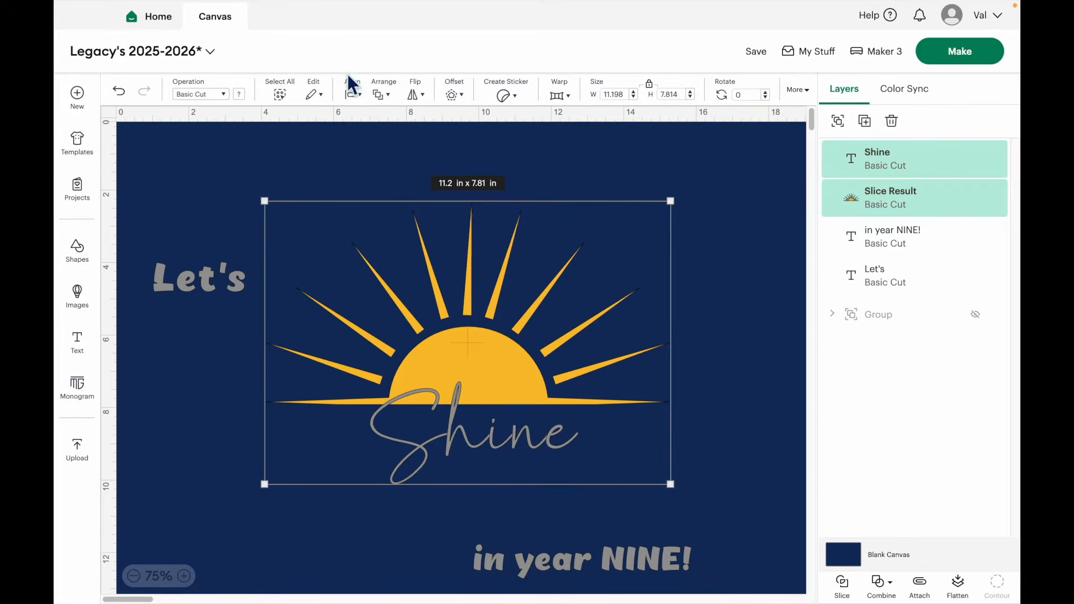
left_click(361, 97)
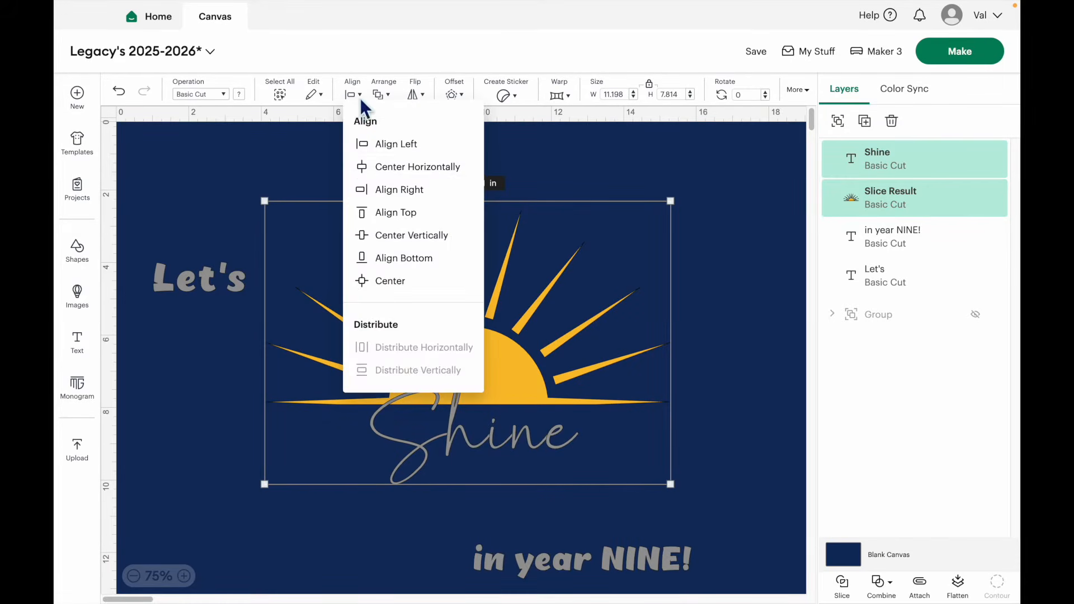
left_click(442, 174)
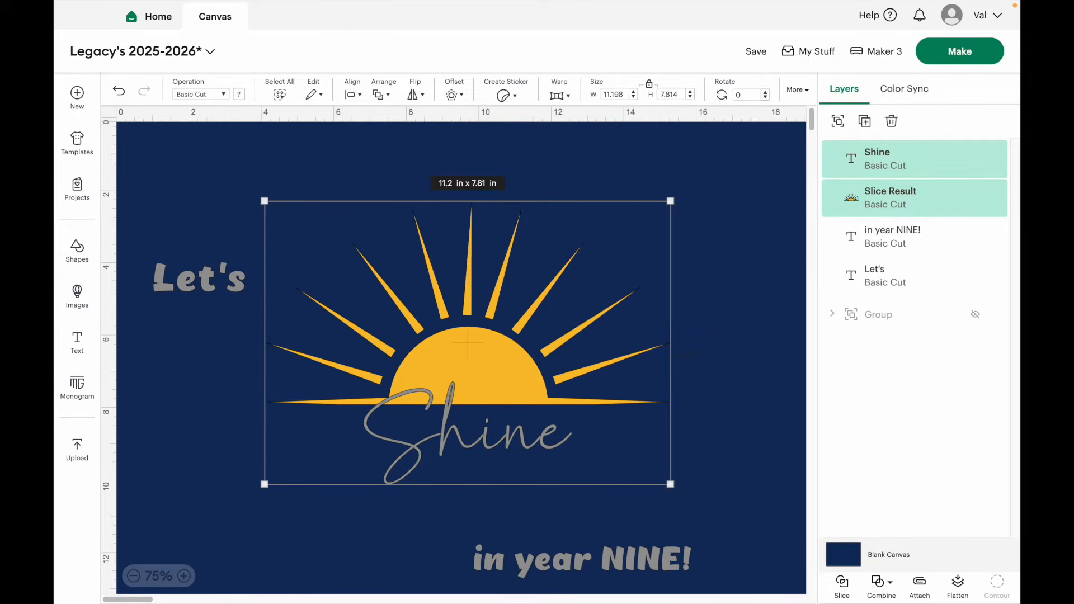
left_click(746, 367)
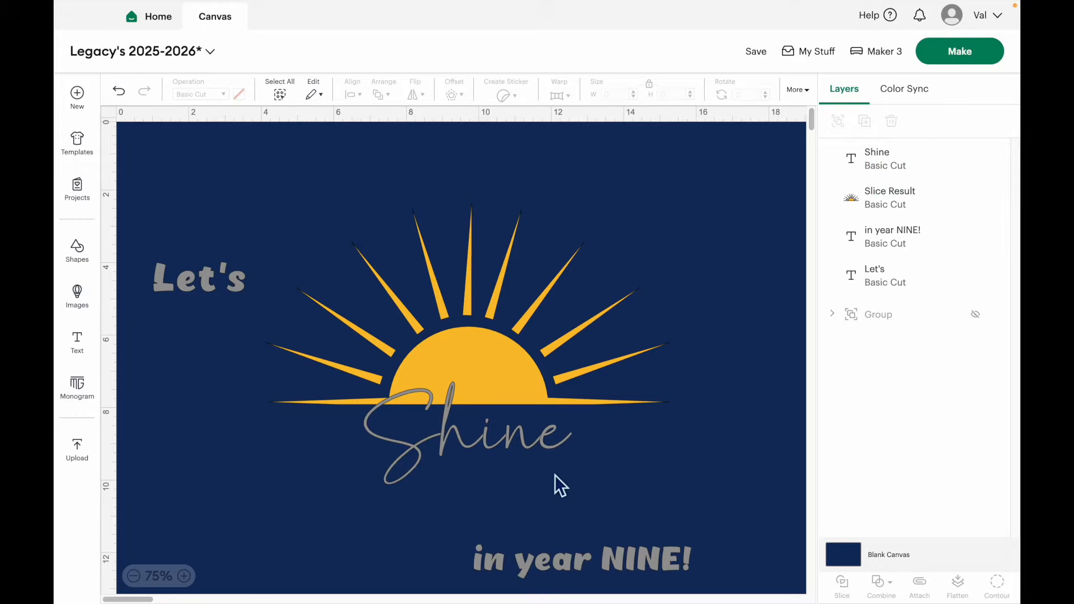
Unite the letters of "Shine" into one combined shape.
left_click(509, 439)
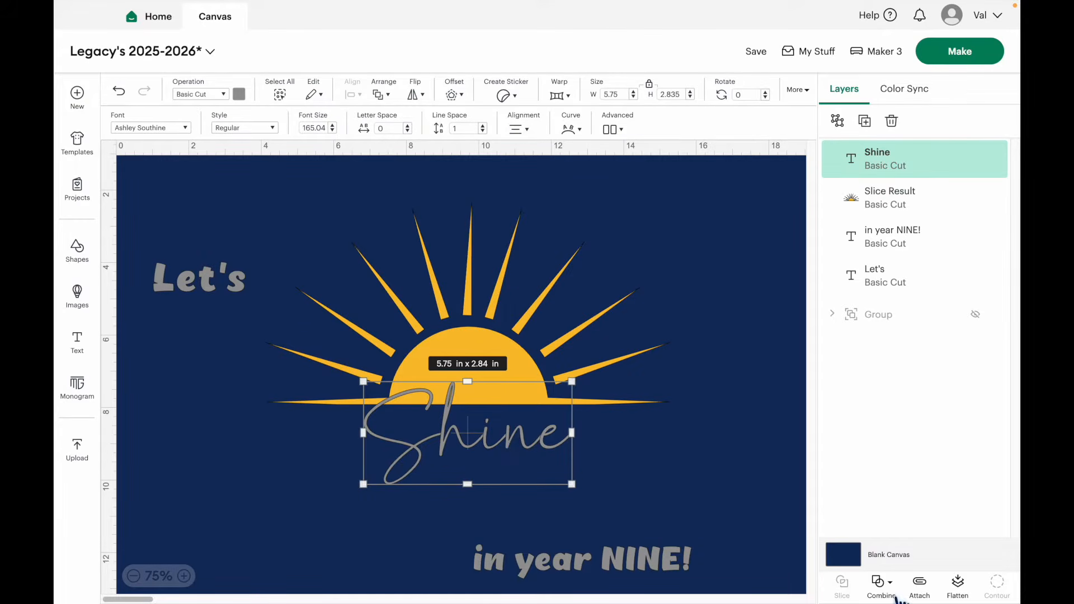
left_click(882, 583)
left_click(901, 480)
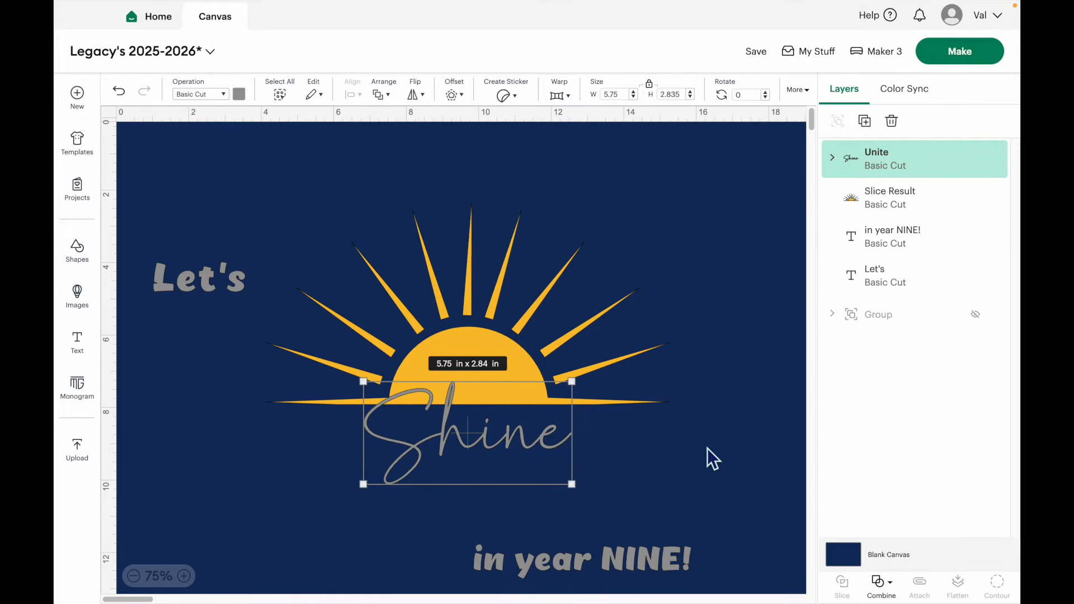
left_click(670, 419)
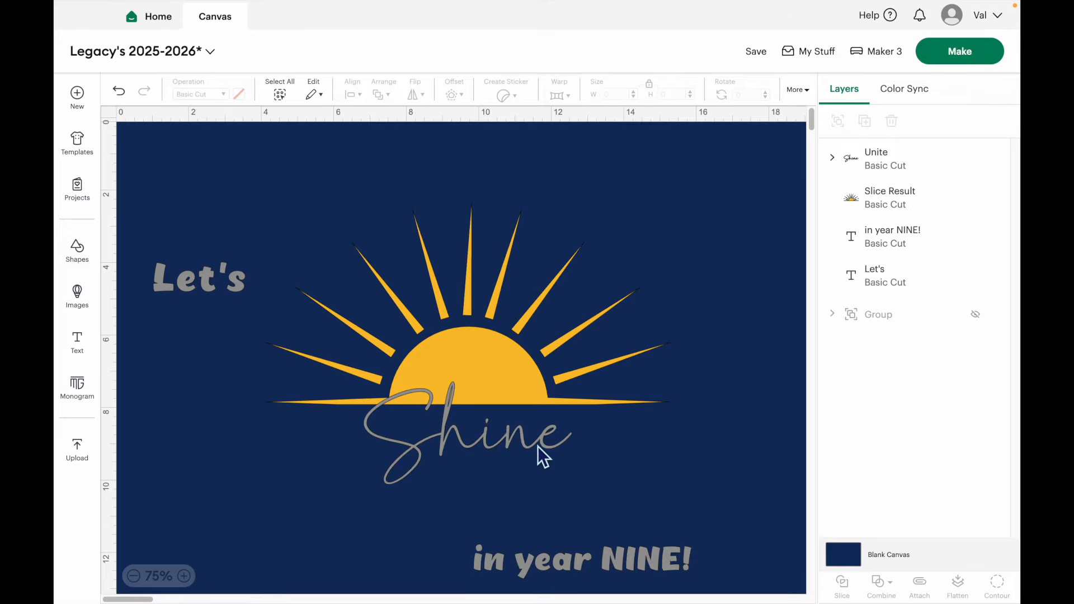
Create an outward offset of the united "Shine" with a distance of 0.06 in.
left_click(509, 448)
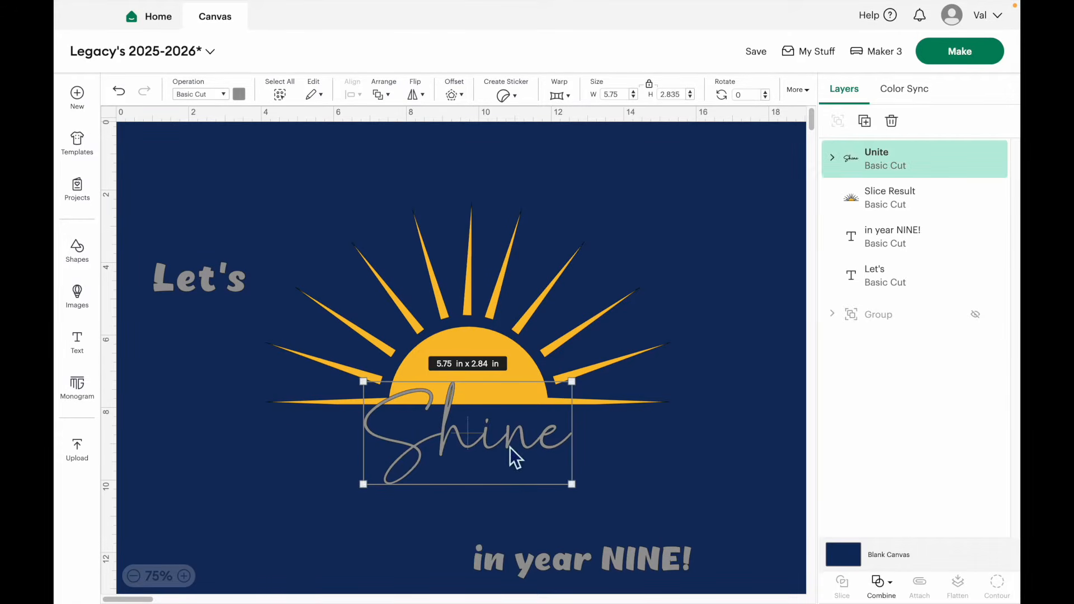
left_click(454, 92)
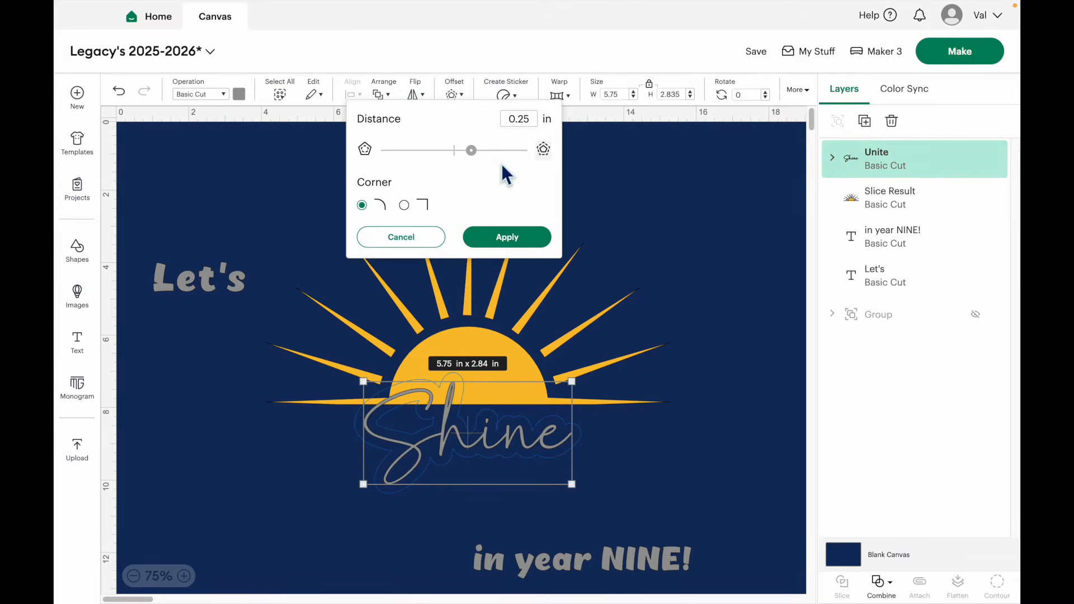
left_click(476, 156)
left_click_drag(482, 162, 473, 163)
left_click(538, 122)
left_click(535, 127)
left_click_drag(531, 120, 517, 121)
left_click(534, 120)
key("BackSpace")
key("BackSpace")
key("BackSpace")
type("060")
left_click(535, 246)
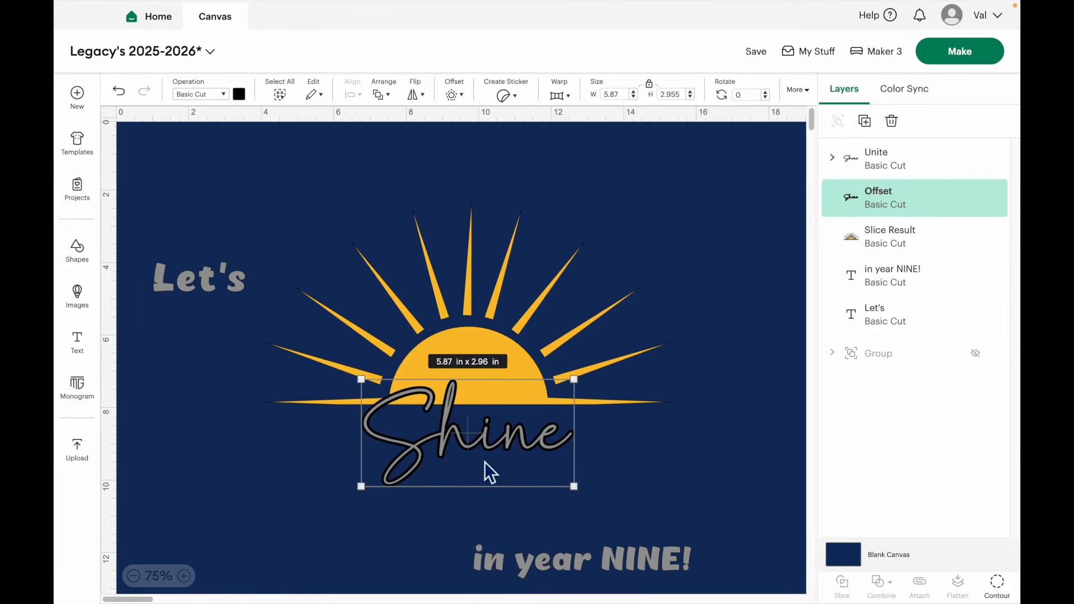
left_click(636, 458)
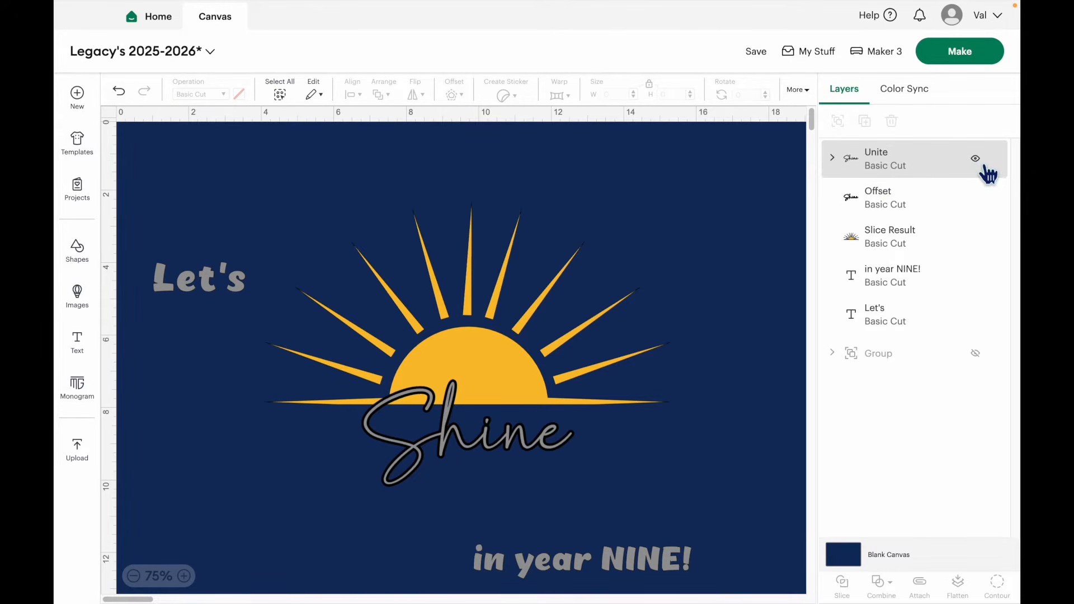
Hide the united "Shine" layer and slice the sun with the black "Shine" offset.
left_click(976, 161)
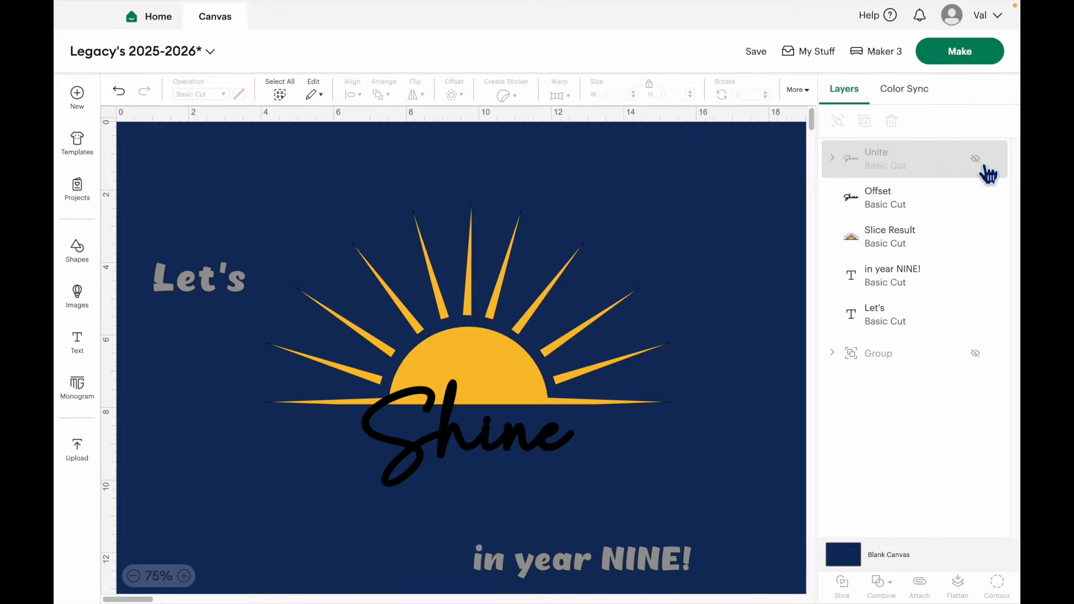
left_click_drag(328, 197, 598, 478)
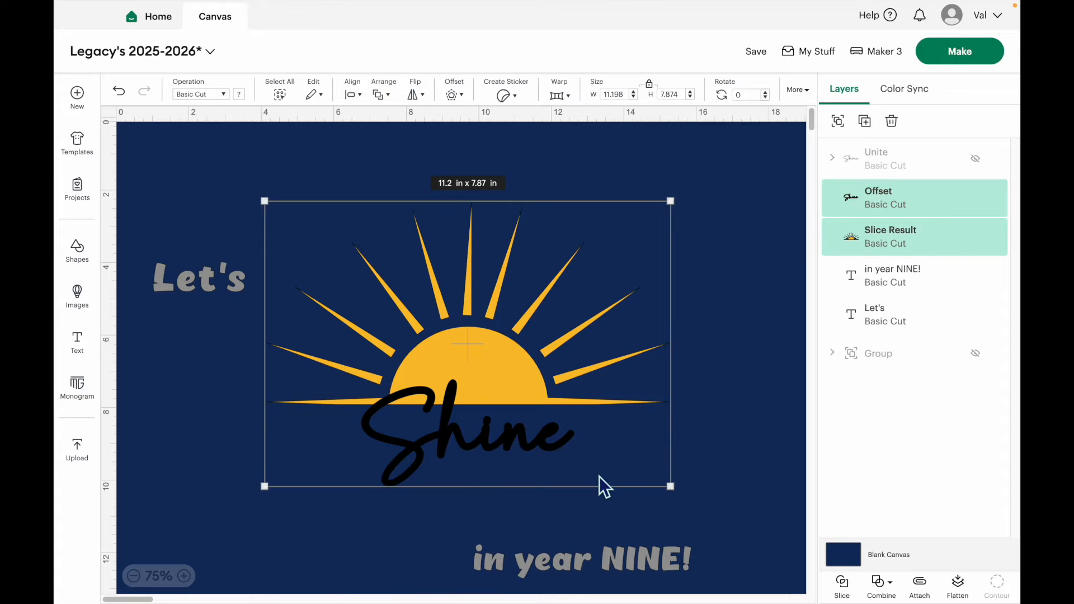
left_click(852, 592)
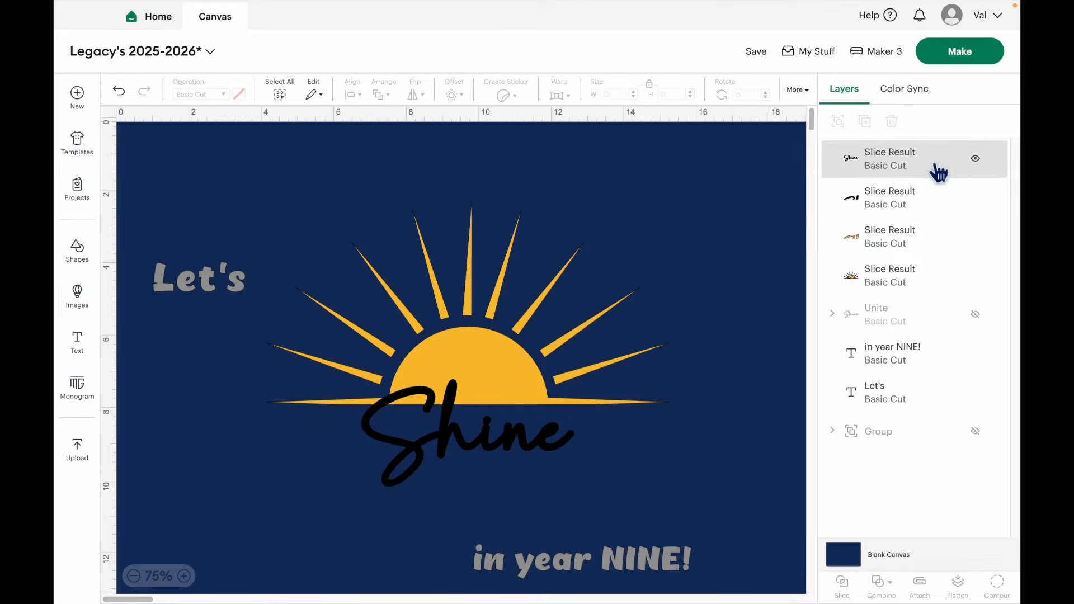
Delete the three leftover slice pieces of "Shine", keeping only the sliced sun.
left_click(926, 249)
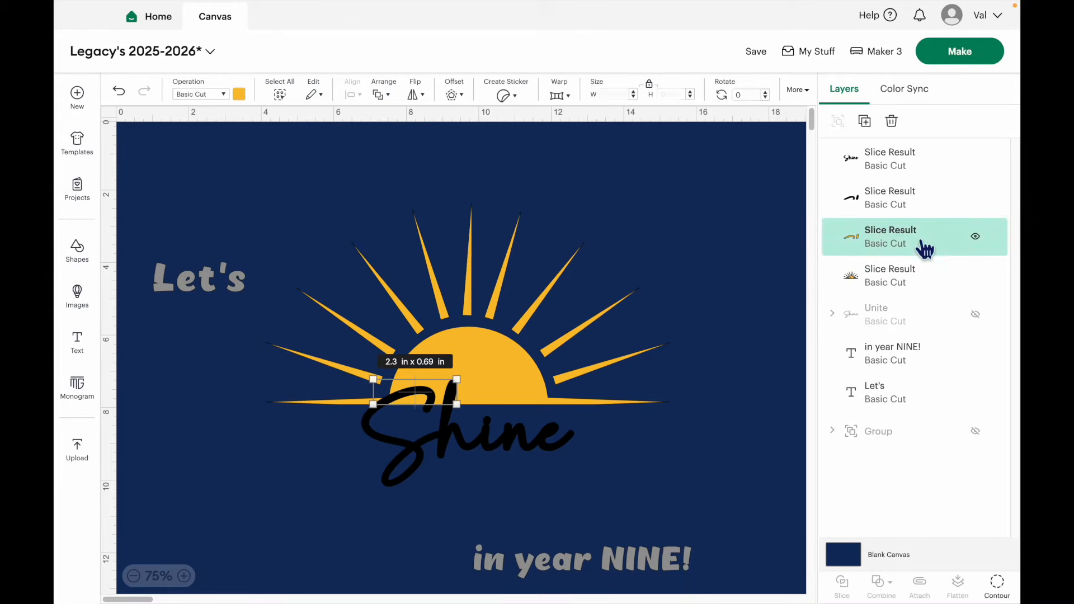
left_click(919, 193, "shift")
left_click(915, 167, "shift")
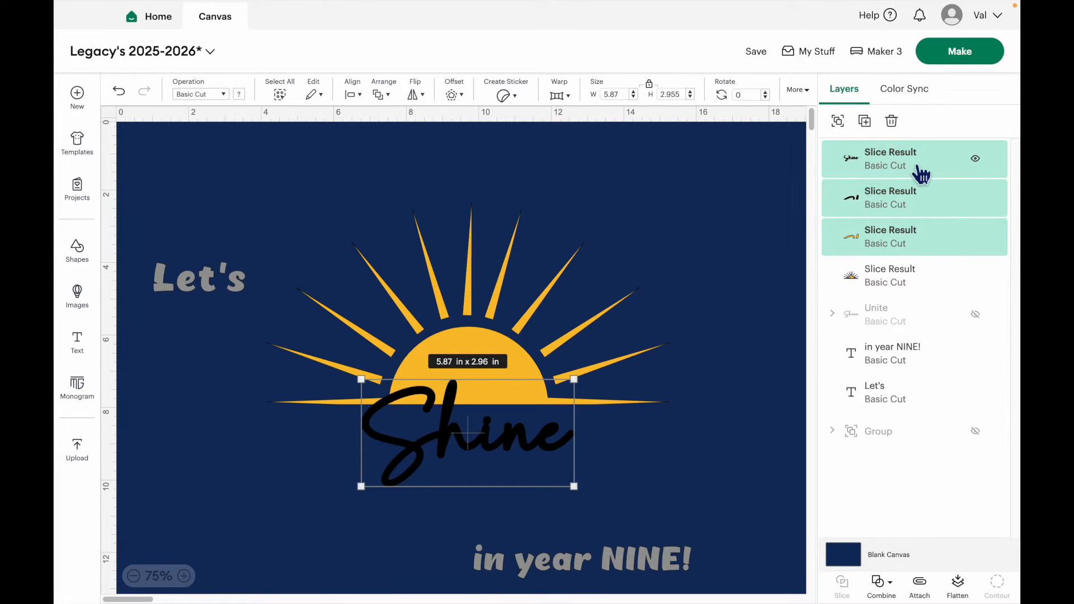
key("Delete")
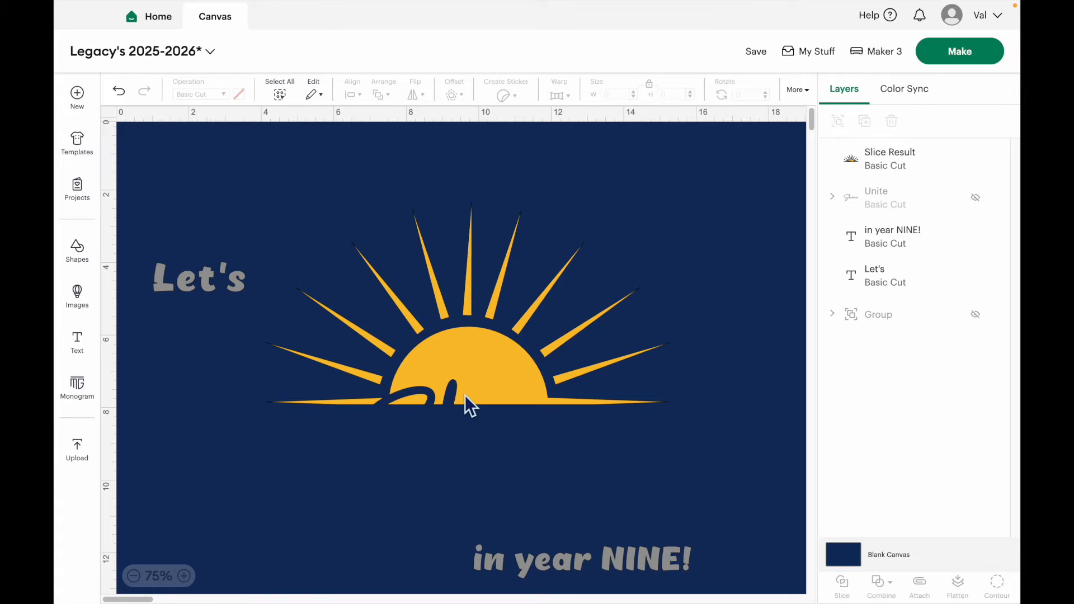
Show the hidden united "Shine" layer and group it with the sliced sun.
left_click(984, 205)
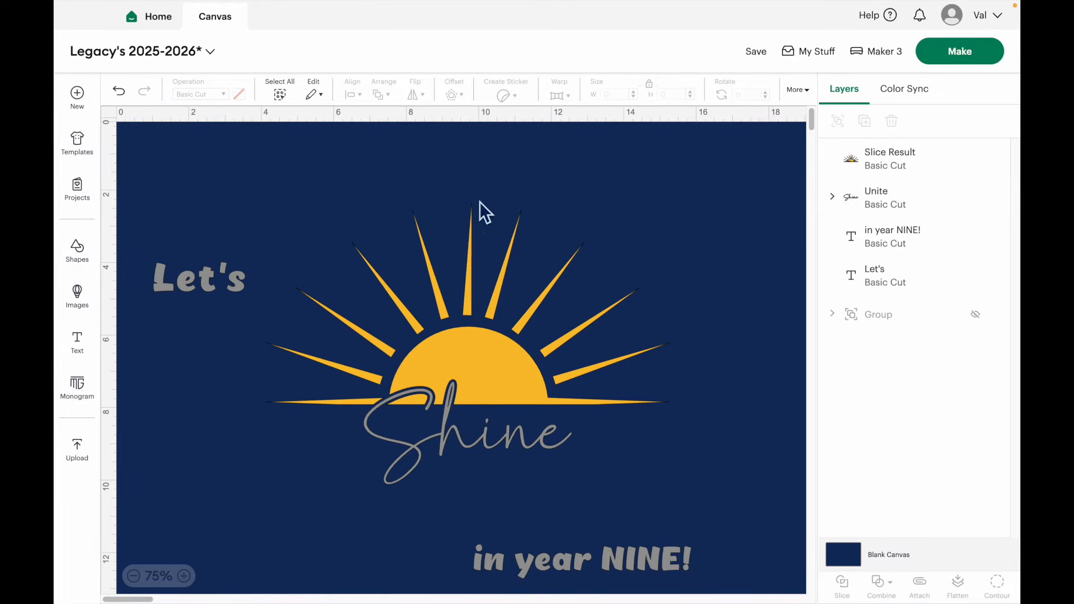
left_click_drag(353, 165, 677, 483)
left_click(838, 120)
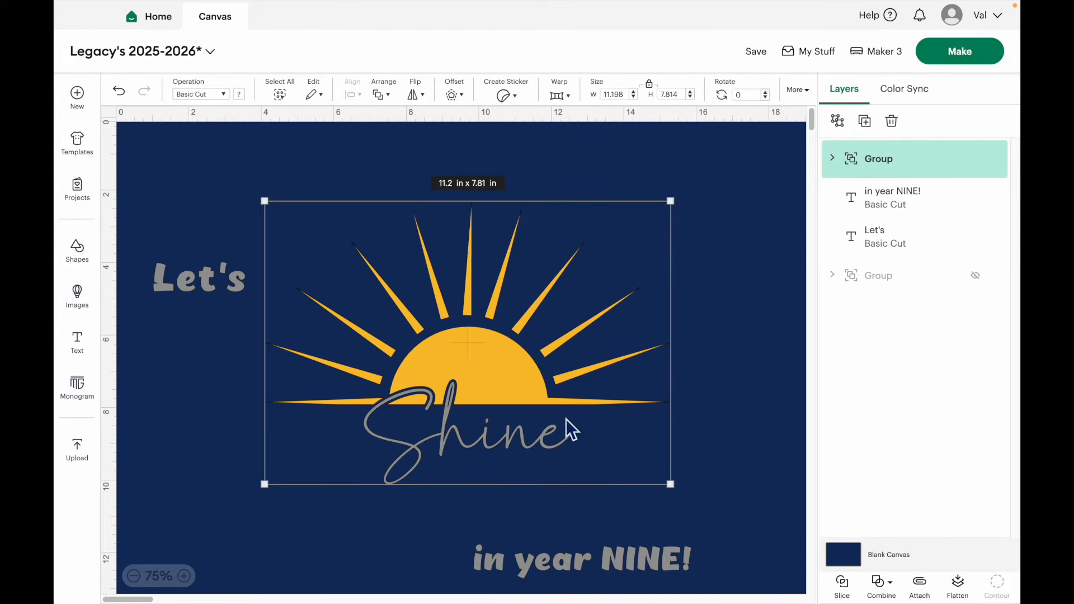
Place "in year NINE!" directly beneath "Shine" and set its width to 11 in.
left_click_drag(609, 580, 704, 580)
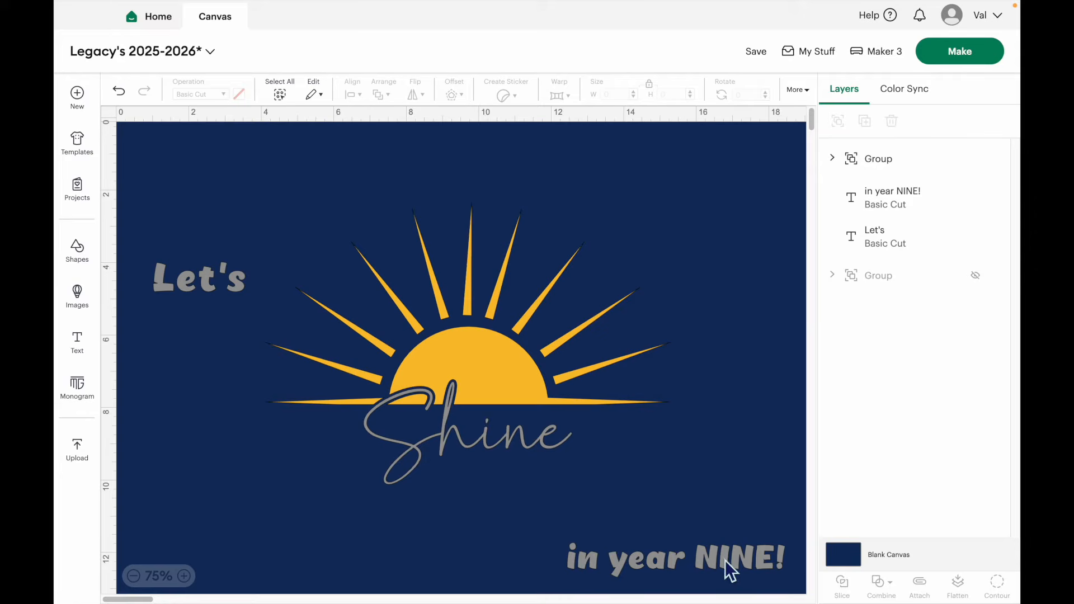
left_click_drag(726, 560, 506, 515)
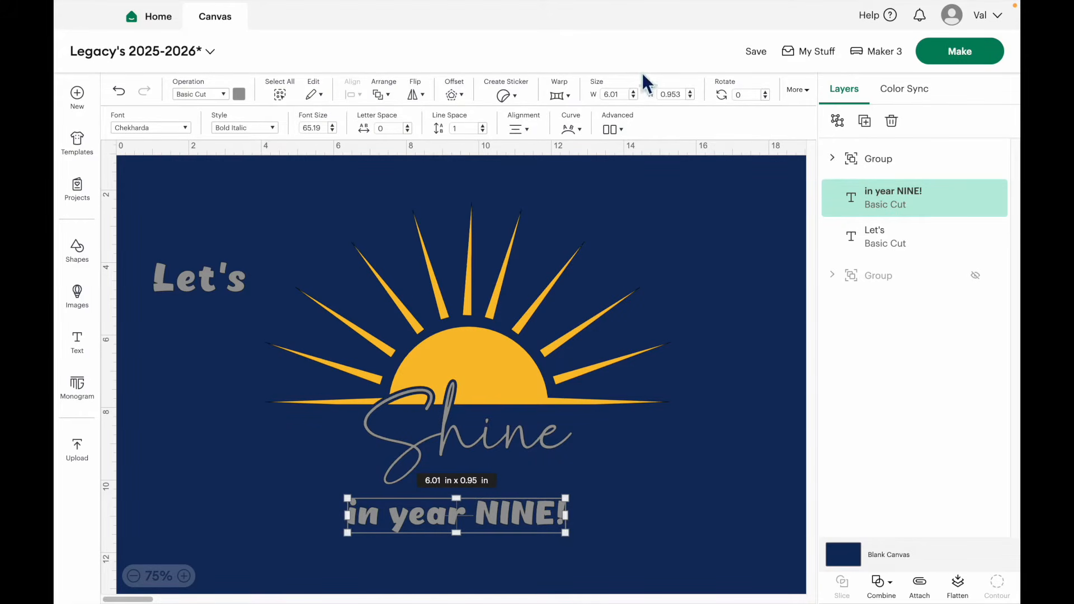
left_click(629, 101)
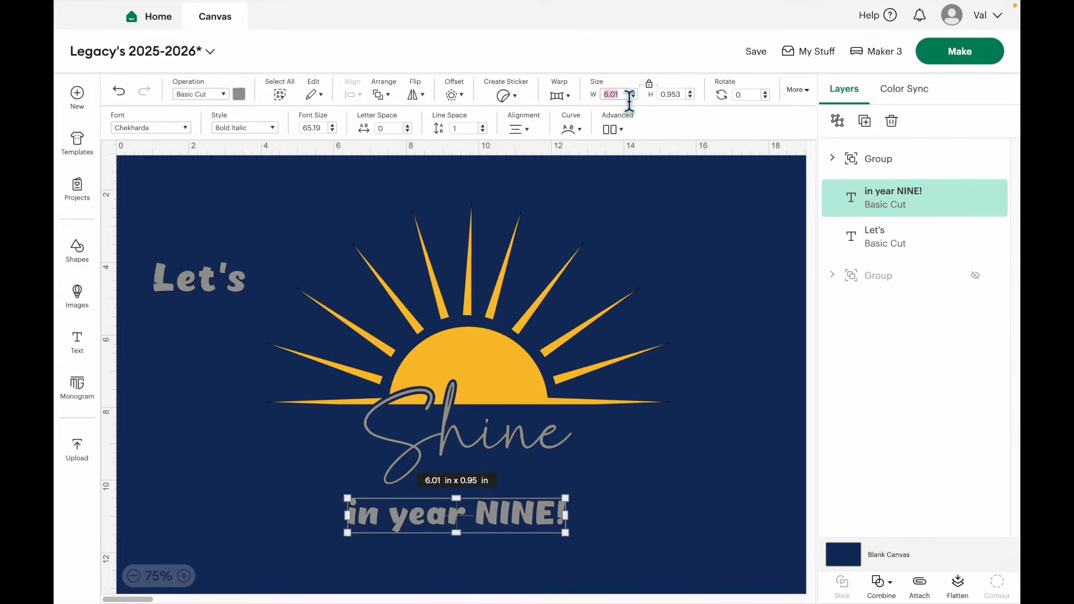
type("11")
left_click_drag(679, 509, 612, 501)
left_click(749, 388)
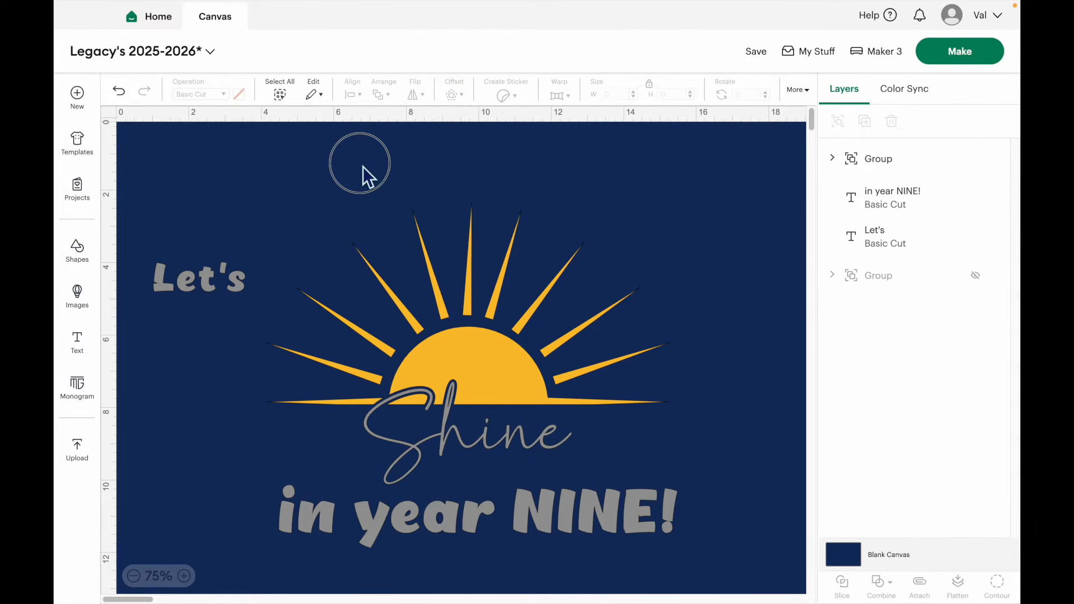
Center "in year NINE!" horizontally with the grouped sun and "Shine".
left_click_drag(363, 166, 676, 583)
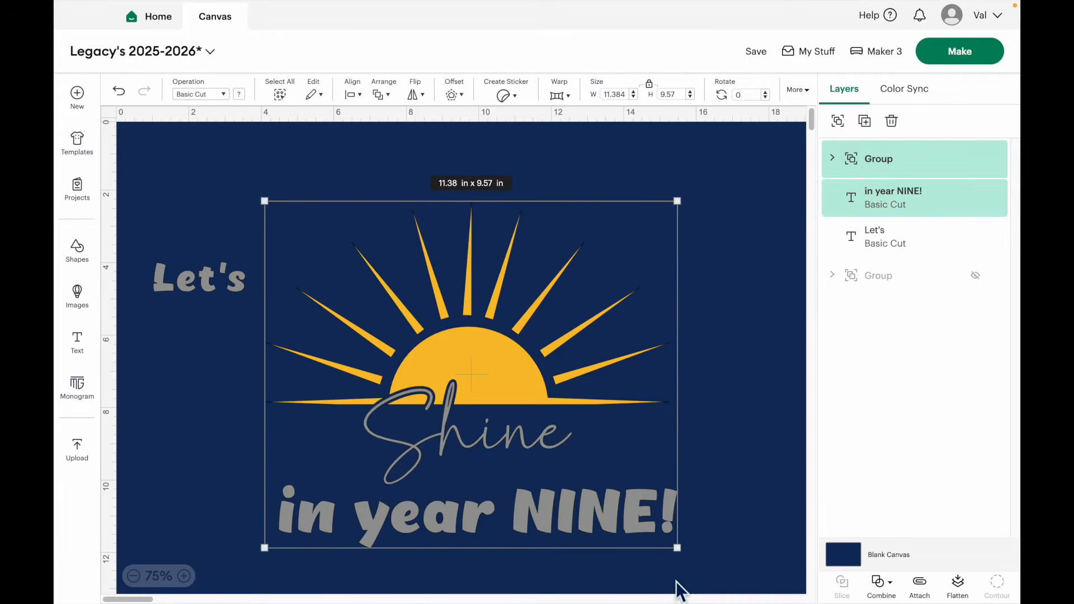
left_click(353, 94)
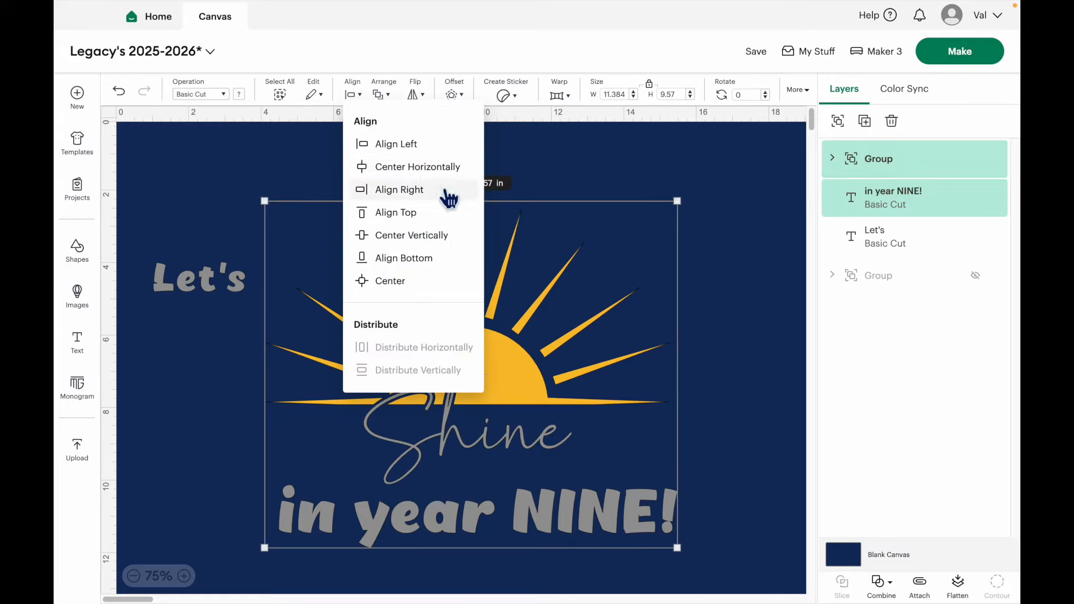
left_click(423, 170)
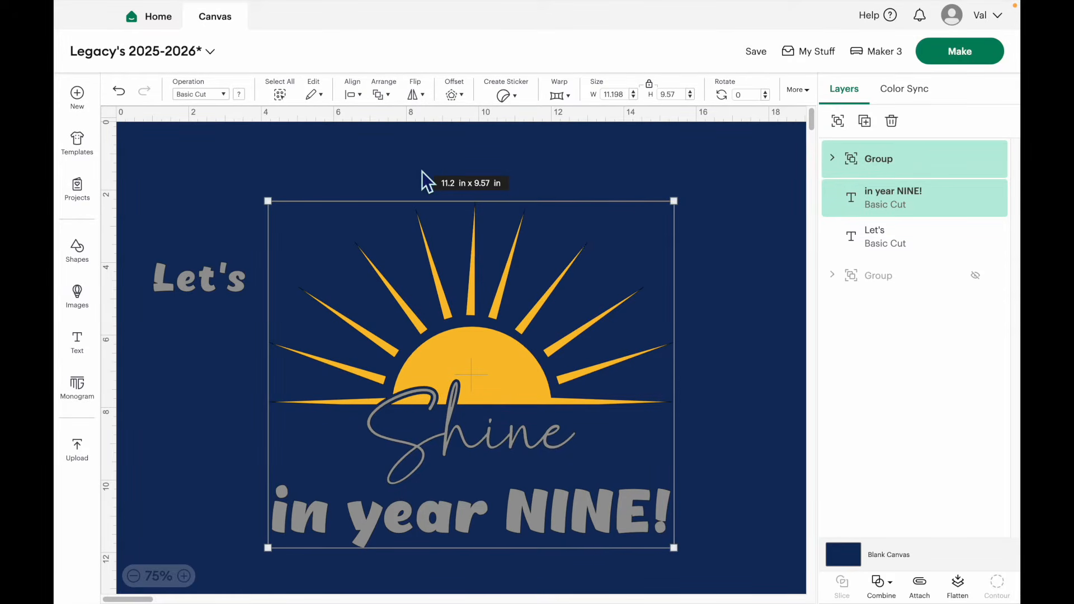
left_click(720, 303)
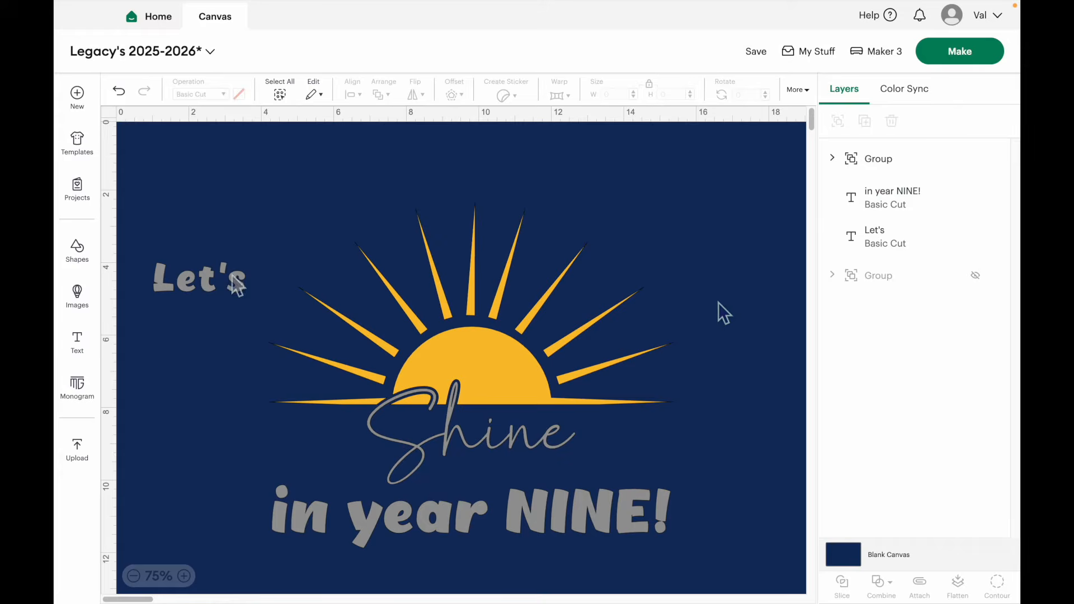
Place "Let's" beside the sun's upper-left rays and set its width to 3 in.
left_click(199, 298)
left_click_drag(199, 291, 299, 284)
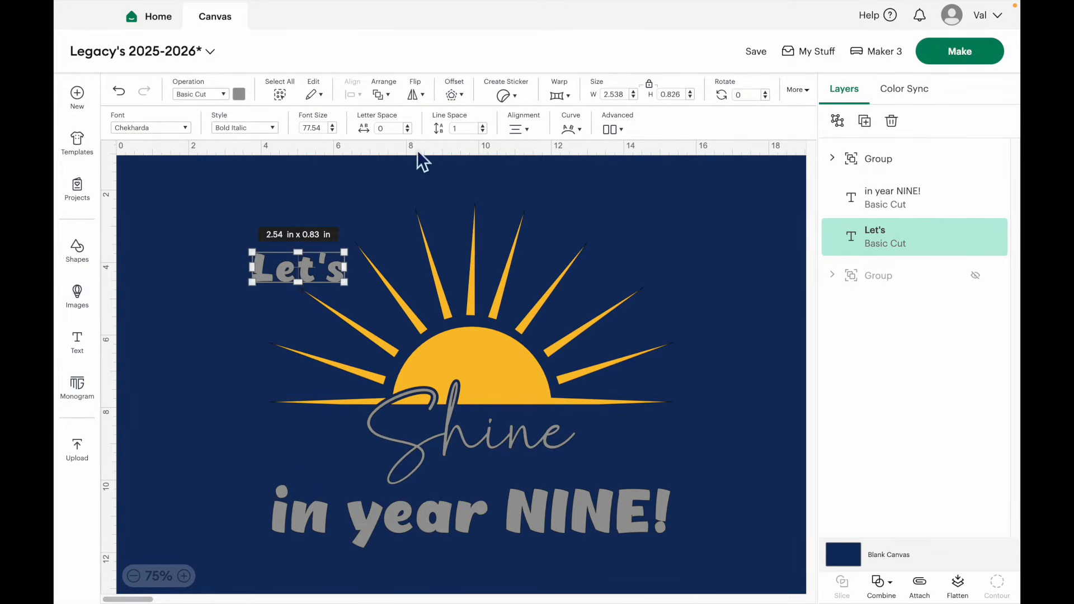
left_click(620, 94)
type("3")
key("Return")
key("super+z")
left_click(261, 287)
left_click_drag(276, 296, 258, 278)
left_click(271, 316)
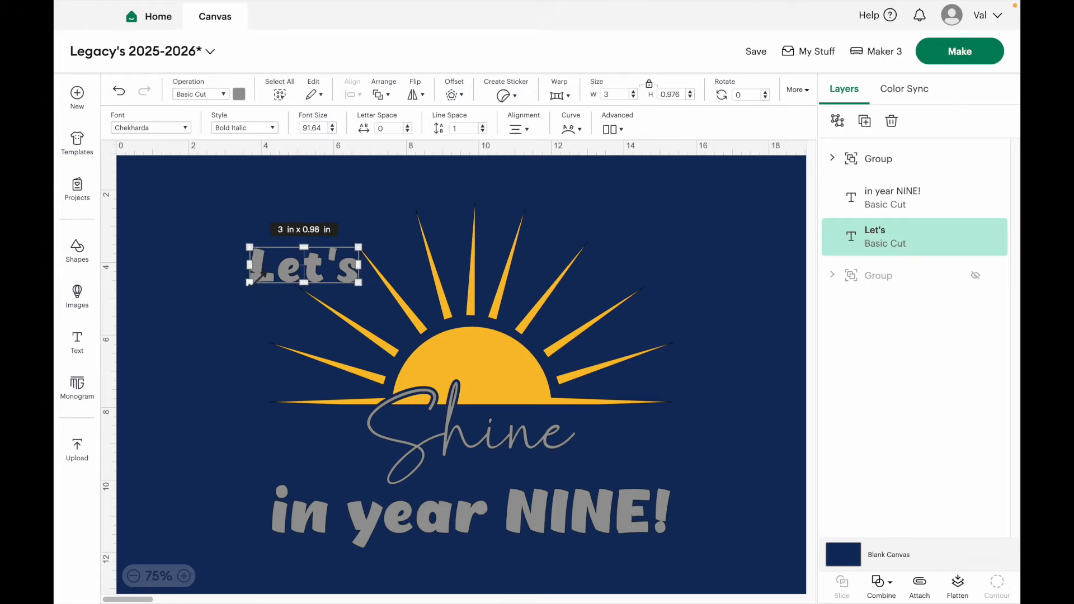
left_click(229, 335)
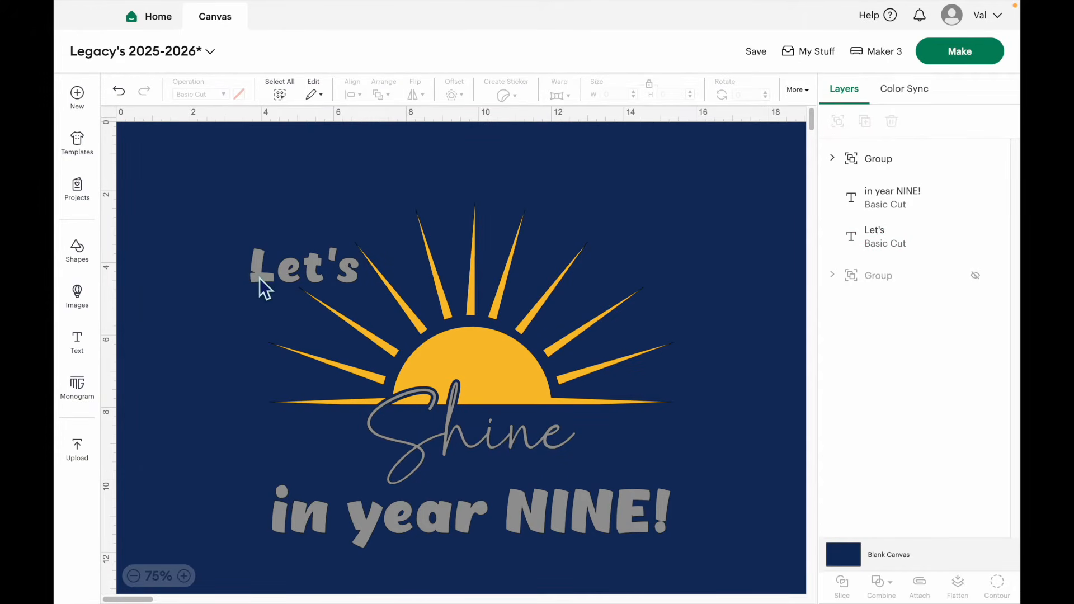
Ungroup the sun from "Shine" and attach "Shine" to "in year NINE!".
left_click(514, 344)
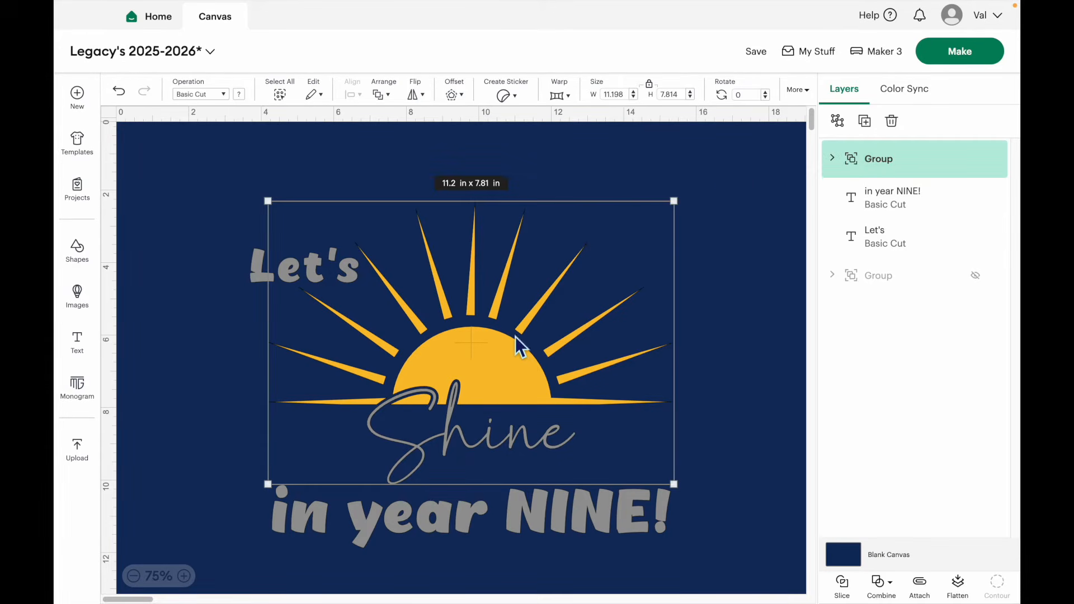
left_click(838, 121)
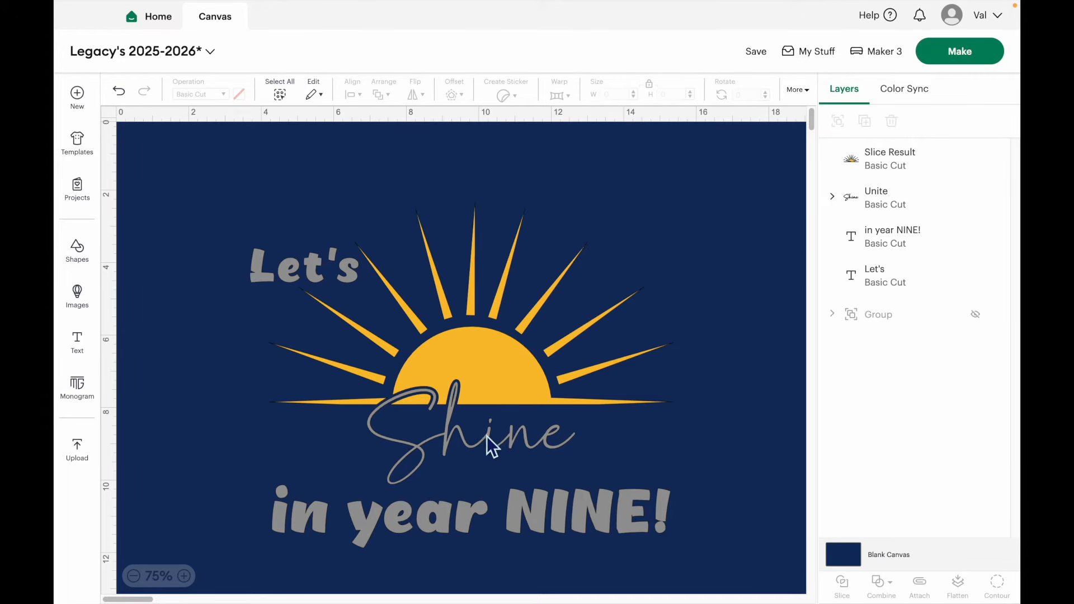
left_click(492, 448)
left_click(483, 512, "shift")
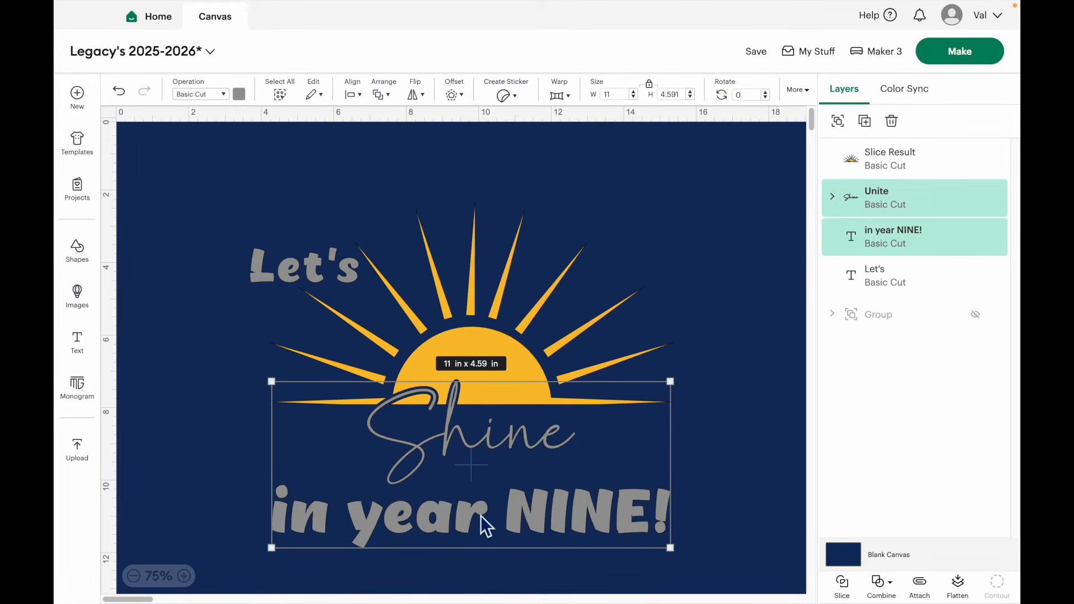
left_click(920, 584)
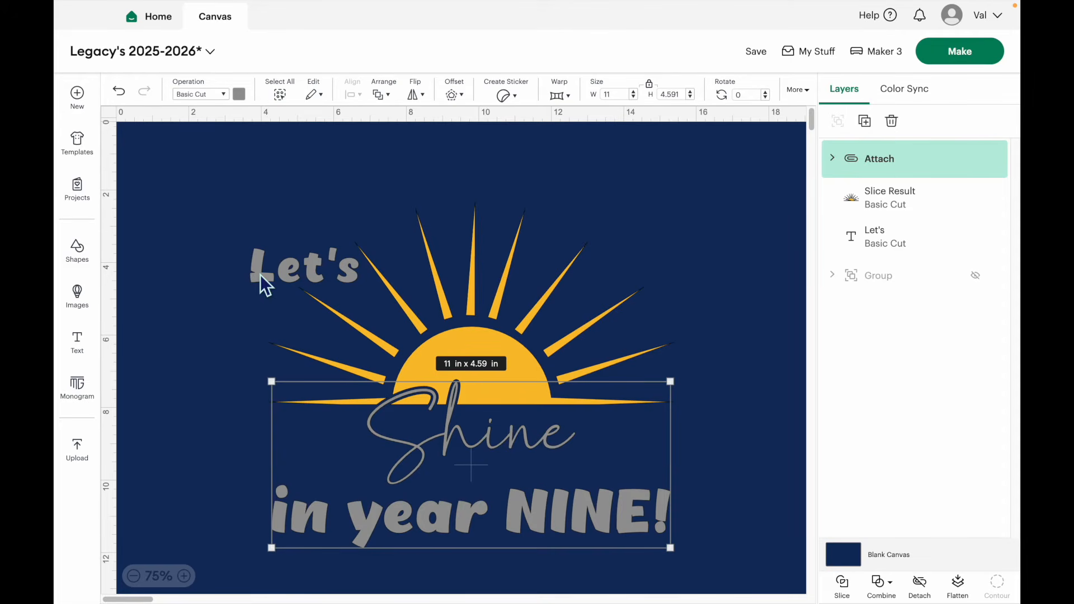
left_click(235, 161)
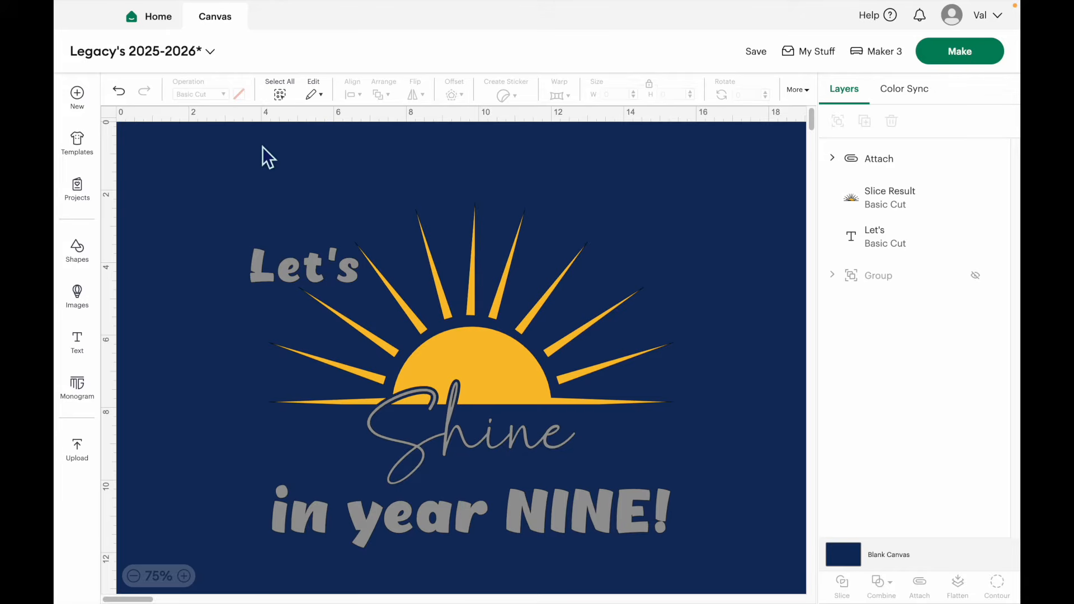
Scale the whole visible design, including "Let's", to a width of 11.5 in.
left_click_drag(185, 167, 765, 577)
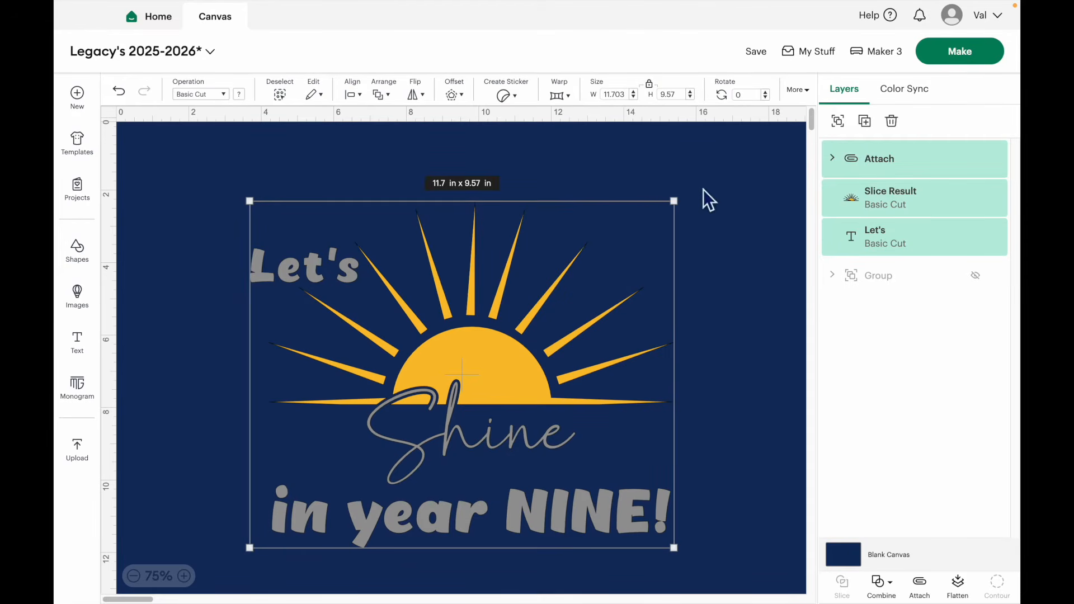
left_click(632, 103)
type("11.70")
key("Return")
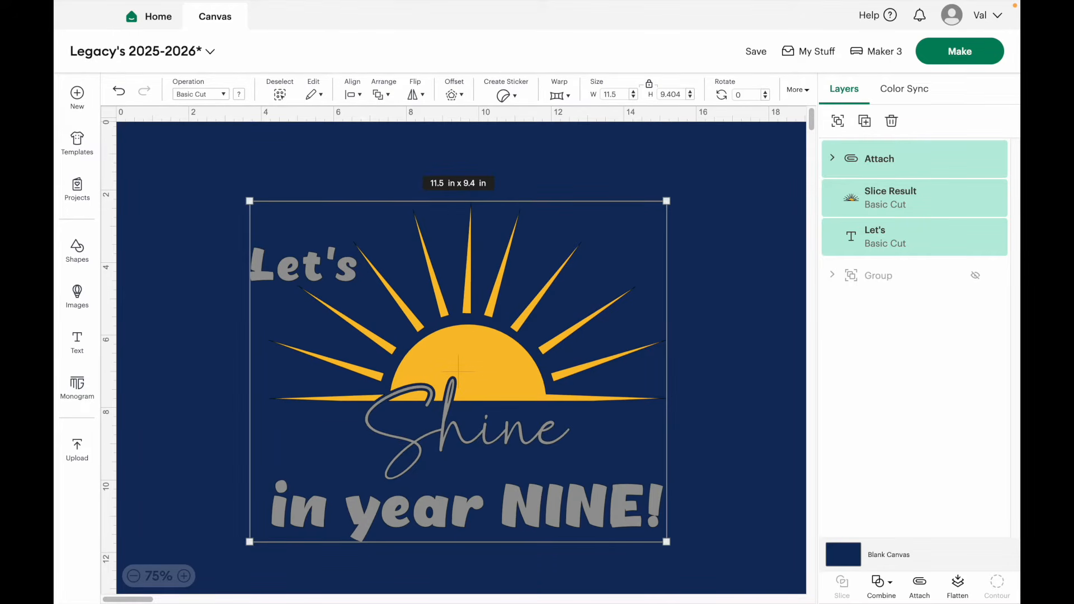
left_click(746, 412)
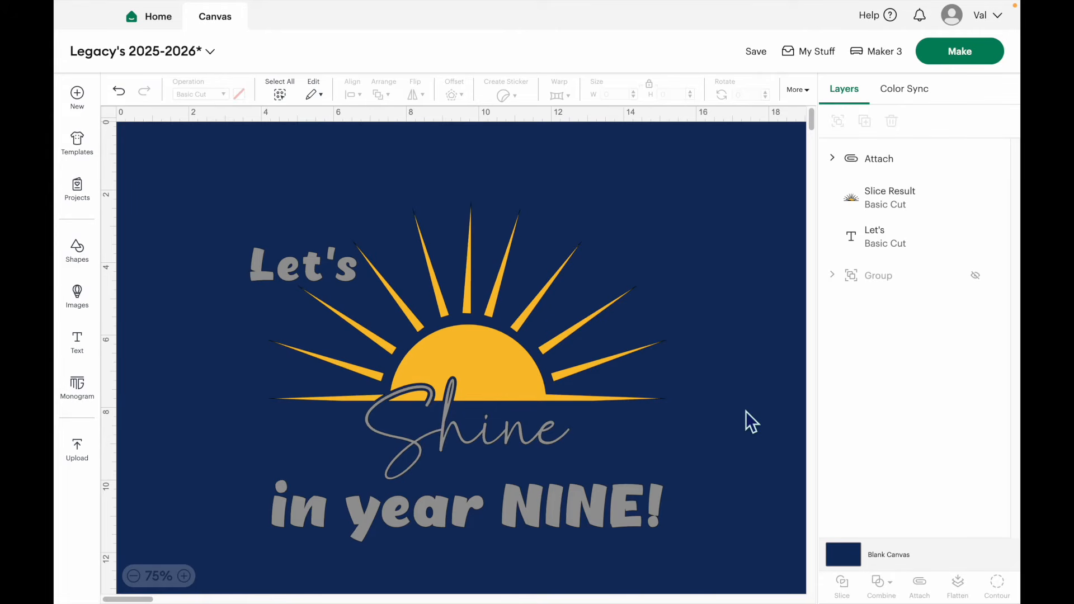
Send the project to be made, with all materials loaded on a mat.
left_click(967, 58)
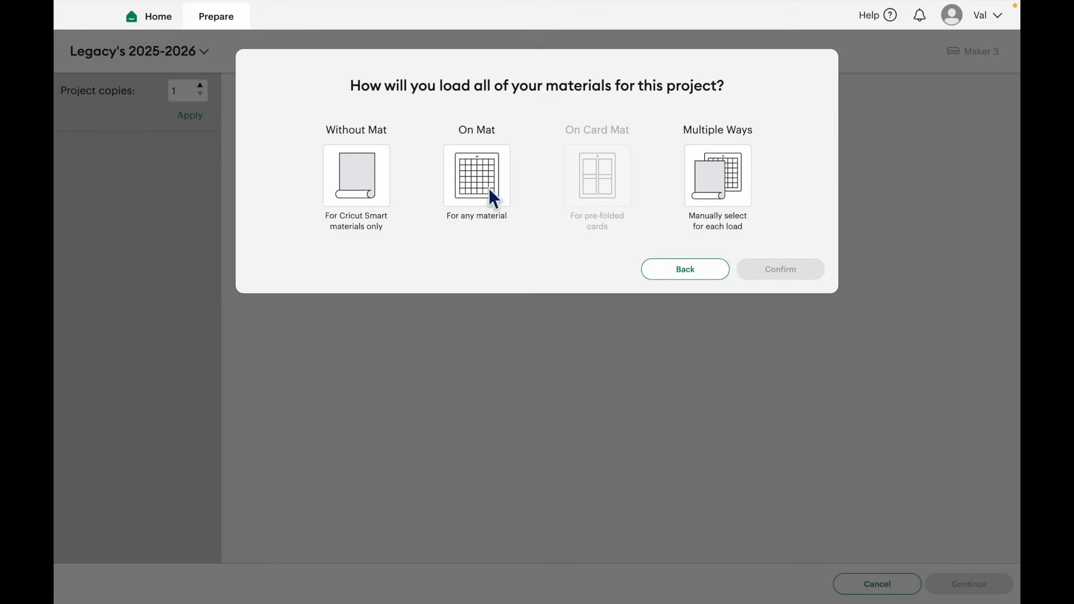
left_click(490, 193)
left_click(803, 323)
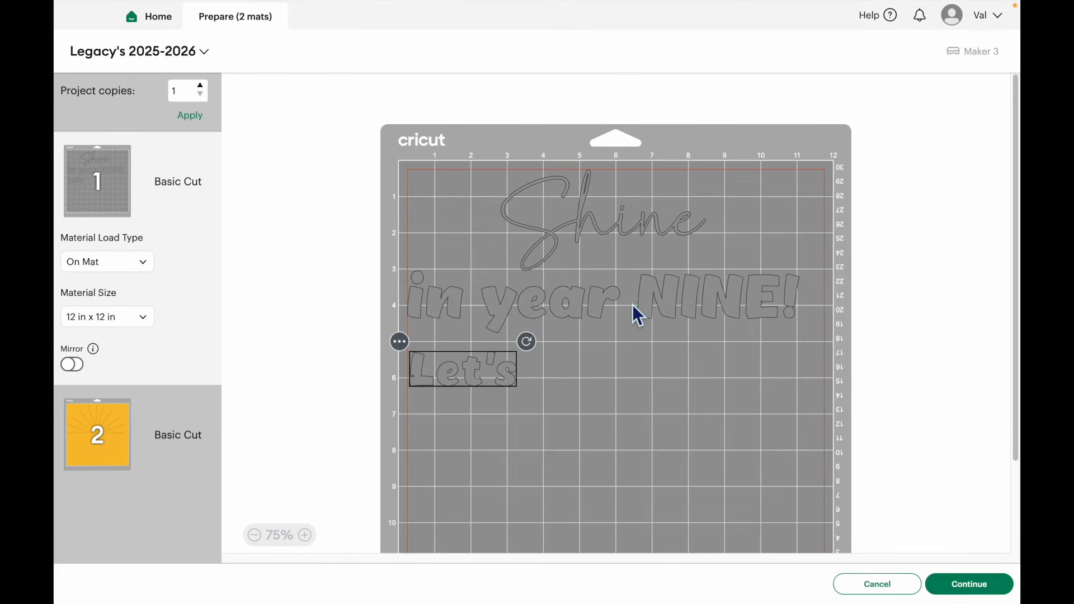
Shift the text pieces on mat 1 slightly inward from the mat's edges and turn on mirroring.
left_click(633, 305)
mouse_move(633, 305)
left_mouse_down()
mouse_move(655, 310)
mouse_move(644, 314)
left_mouse_up()
left_click_drag(460, 382, 472, 385)
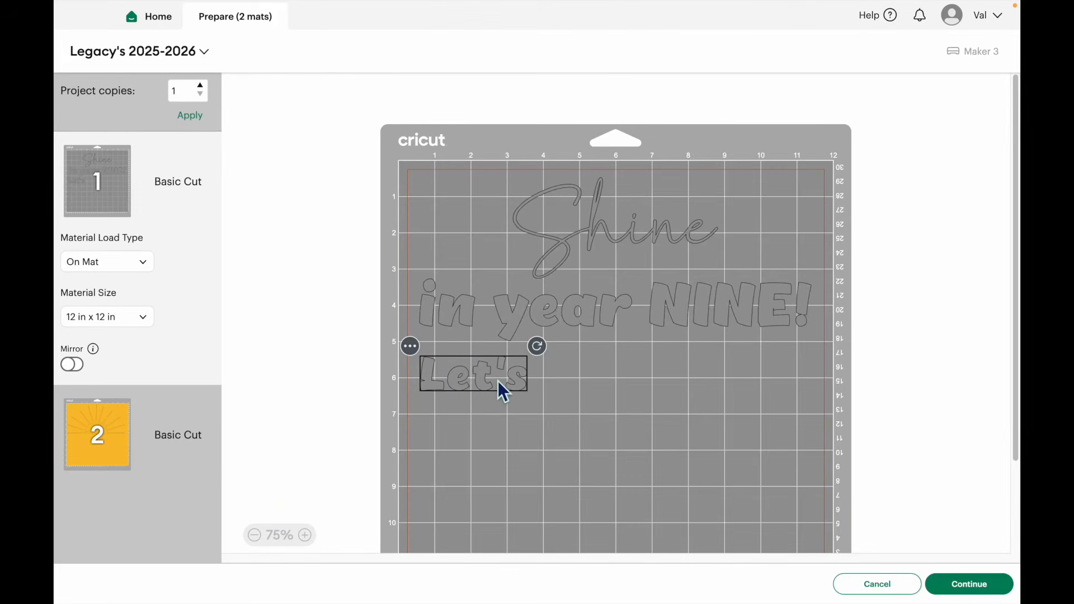
left_click(73, 365)
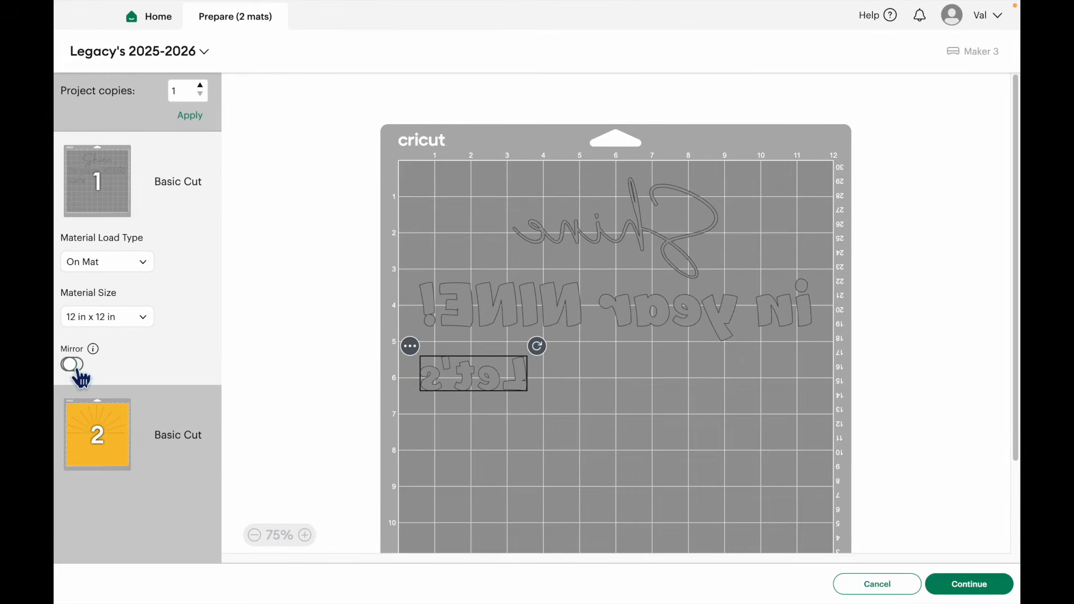
Shift the sun on mat 2 slightly inward from the mat's edges and turn on mirroring.
left_click(103, 438)
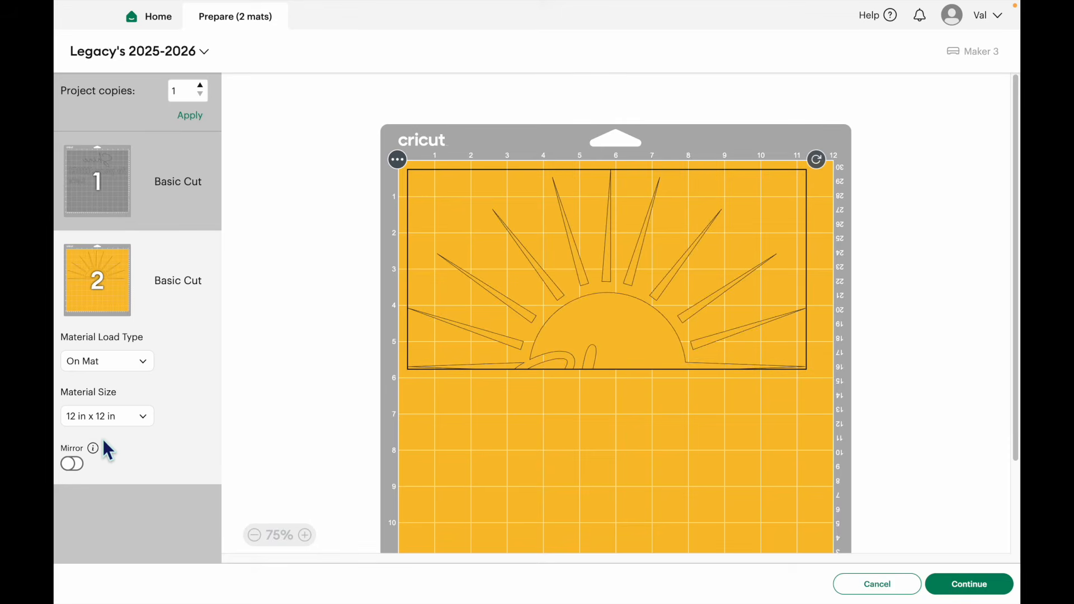
left_click_drag(534, 363, 554, 367)
left_click(76, 466)
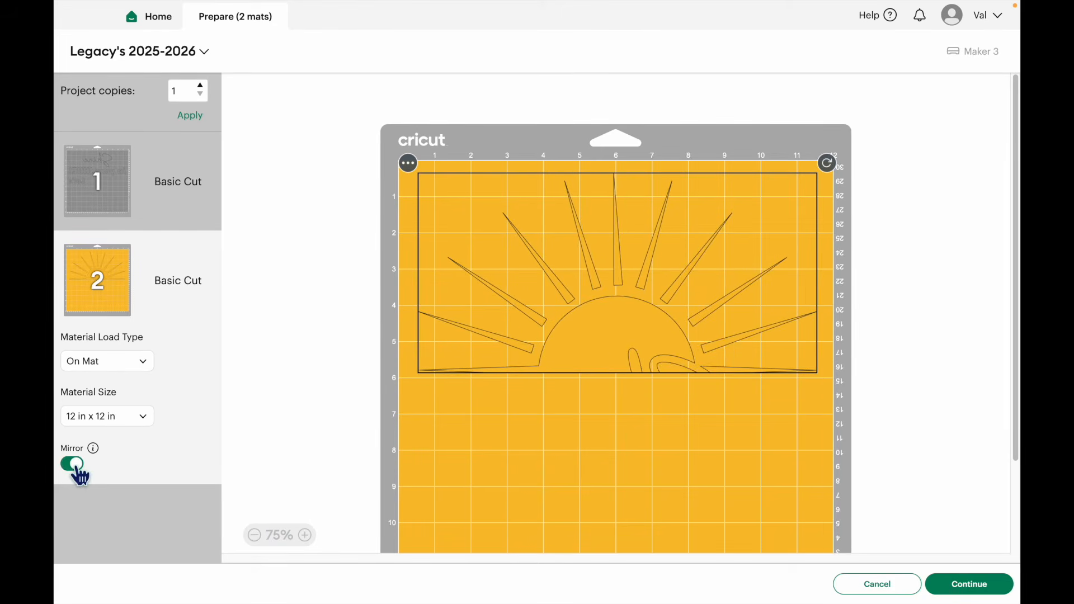
Continue to the cutting setup and set the base material to Everyday Iron-On.
left_click(970, 585)
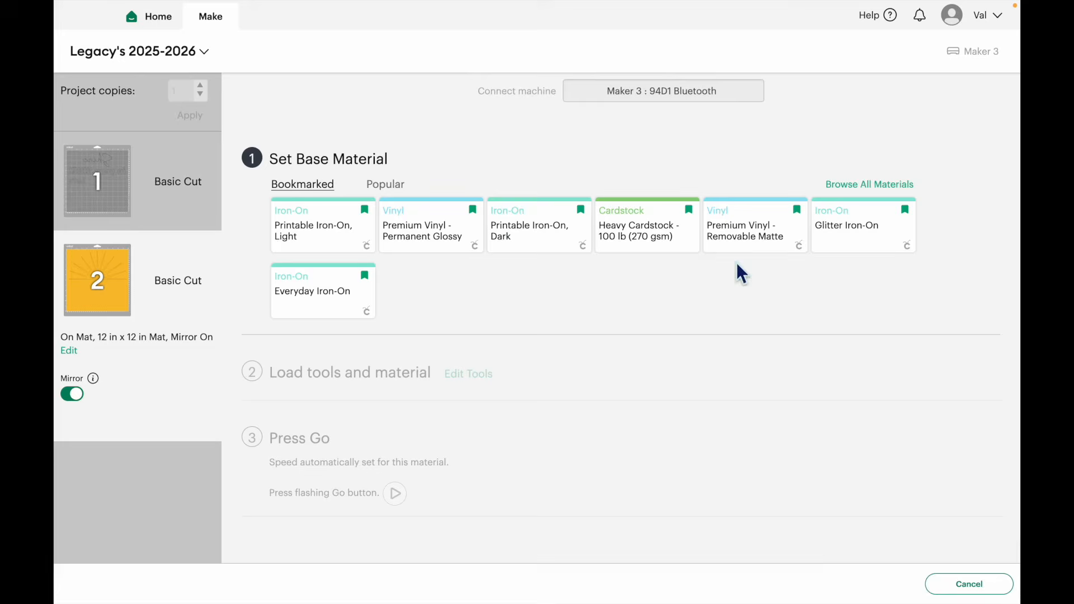
left_click(308, 311)
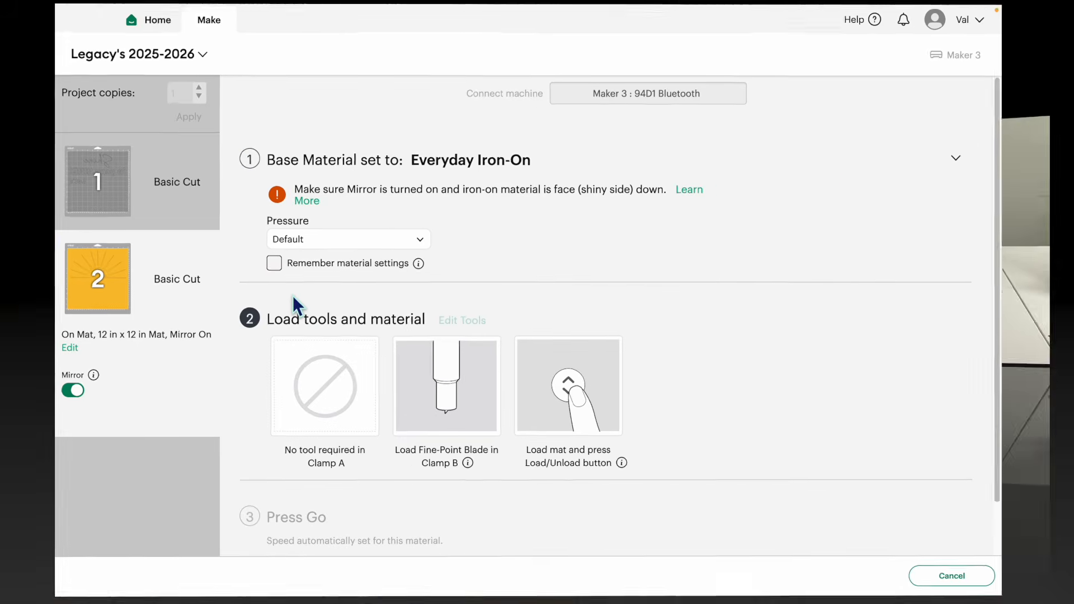